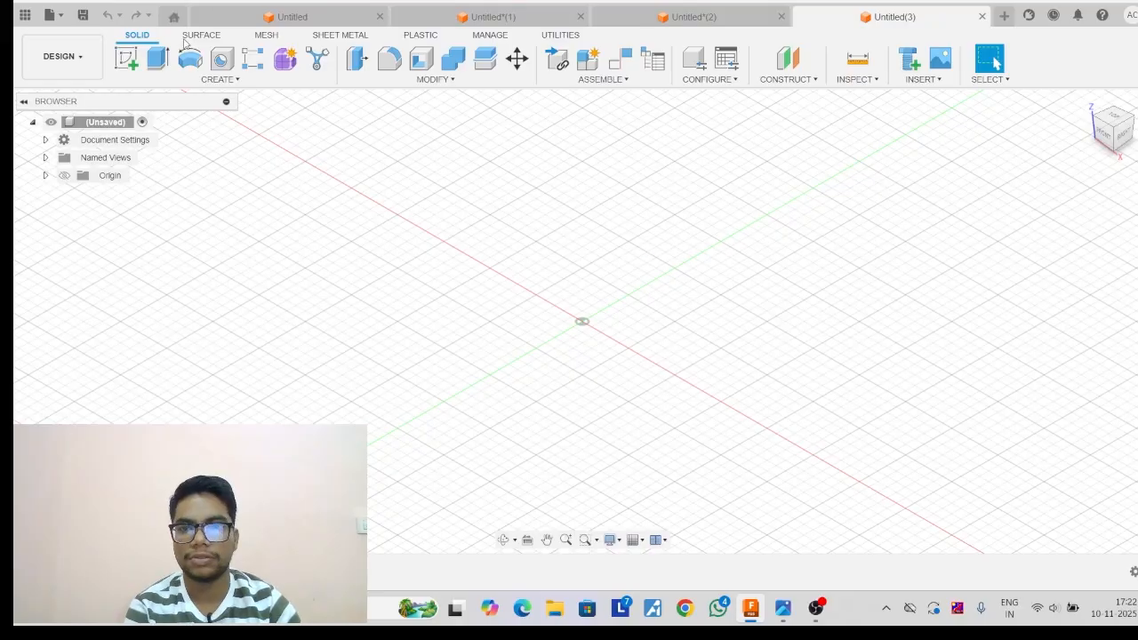
Start a sketch on the front plane and draw an L from the origin: a vertical line and a horizontal line about 45 mm long.
click(126, 58)
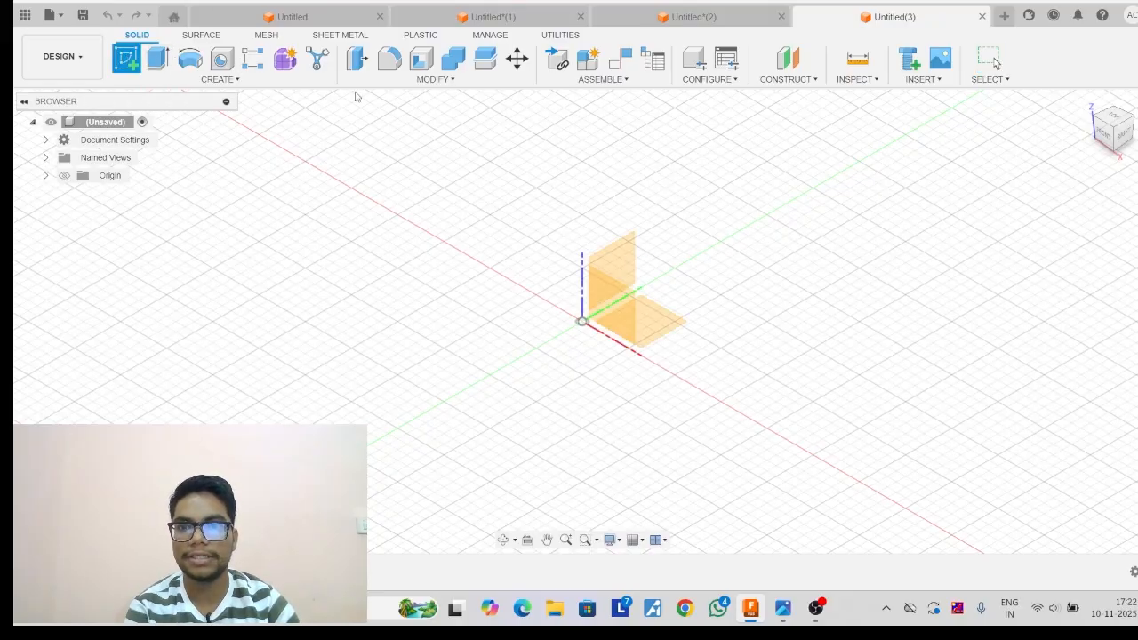
click(596, 307)
click(127, 57)
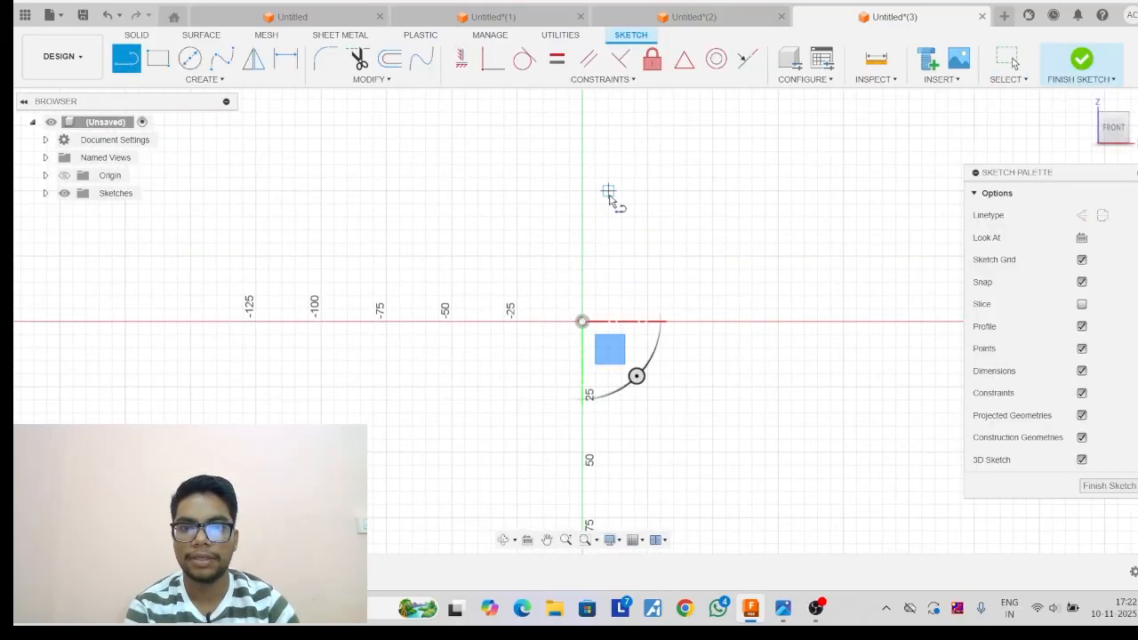
click(582, 197)
click(582, 321)
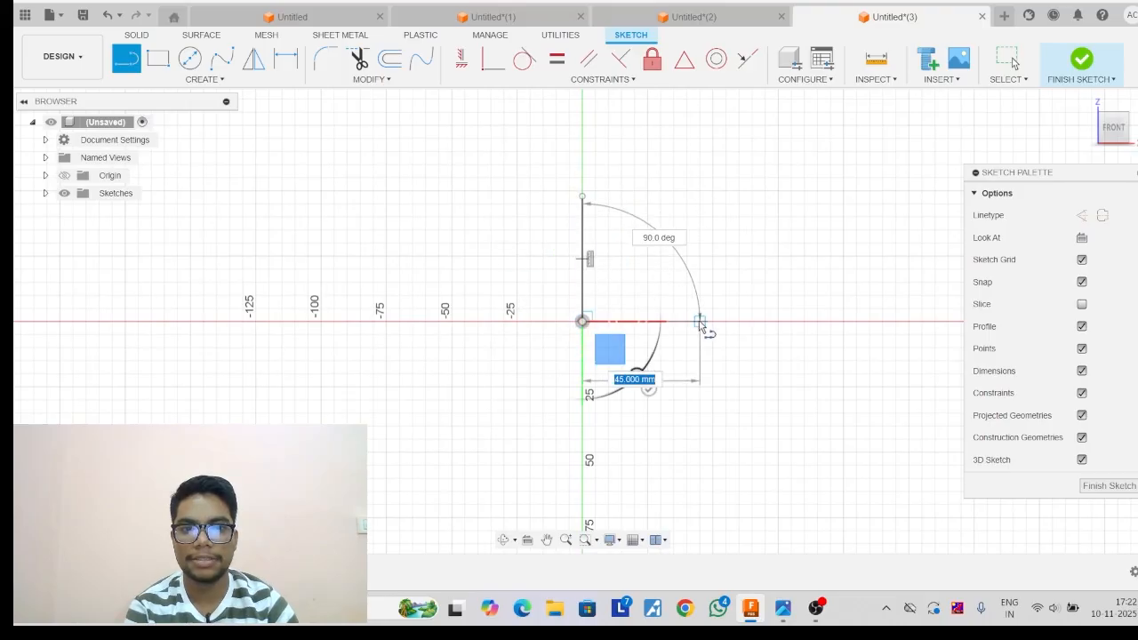
click(699, 322)
key(Escape)
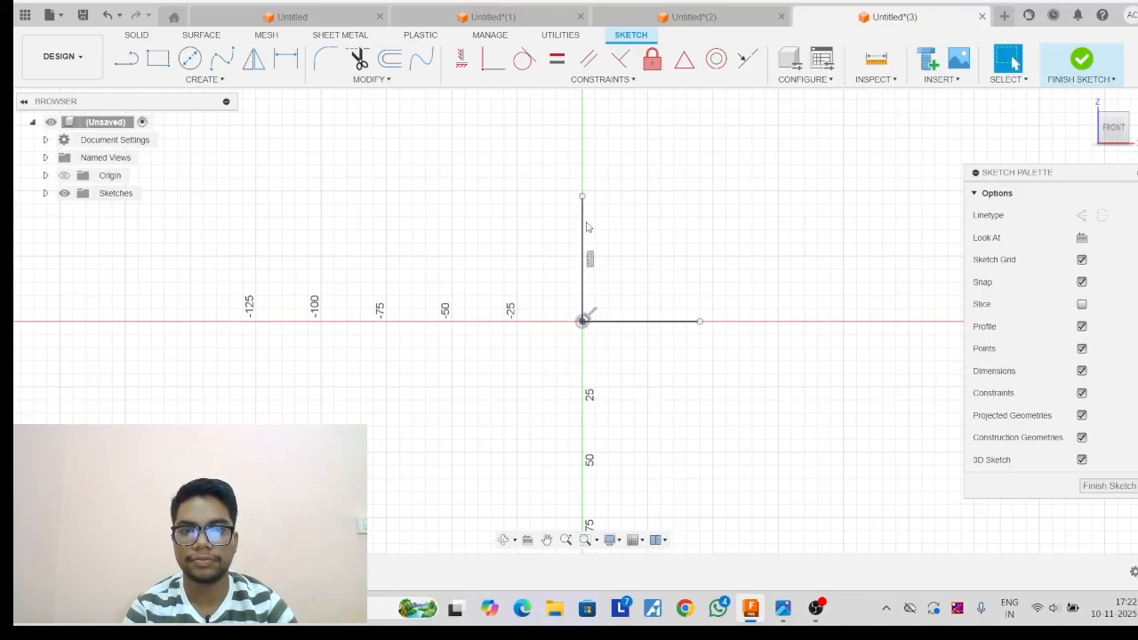
Dimension the vertical line to 90 mm and the horizontal line to 78 mm.
click(285, 58)
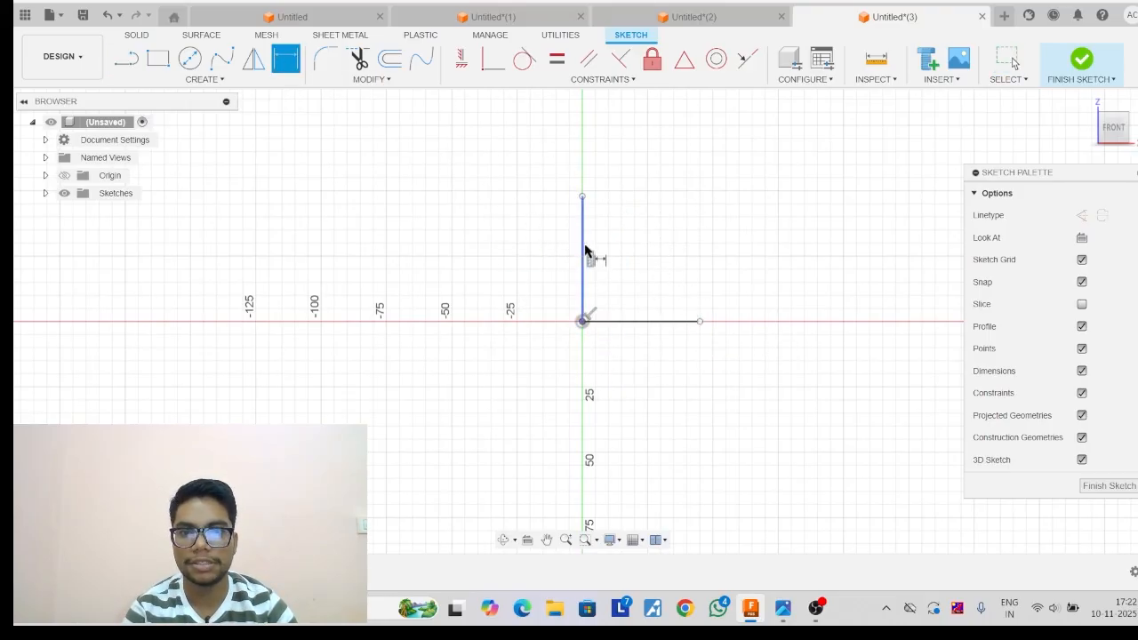
click(585, 251)
click(518, 248)
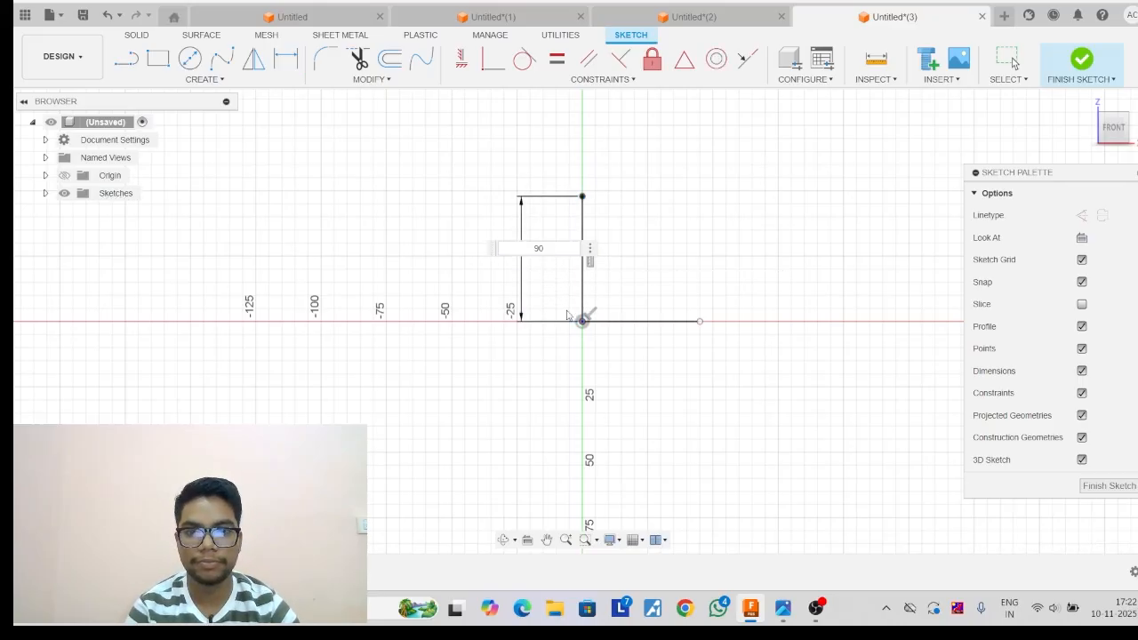
key(Return)
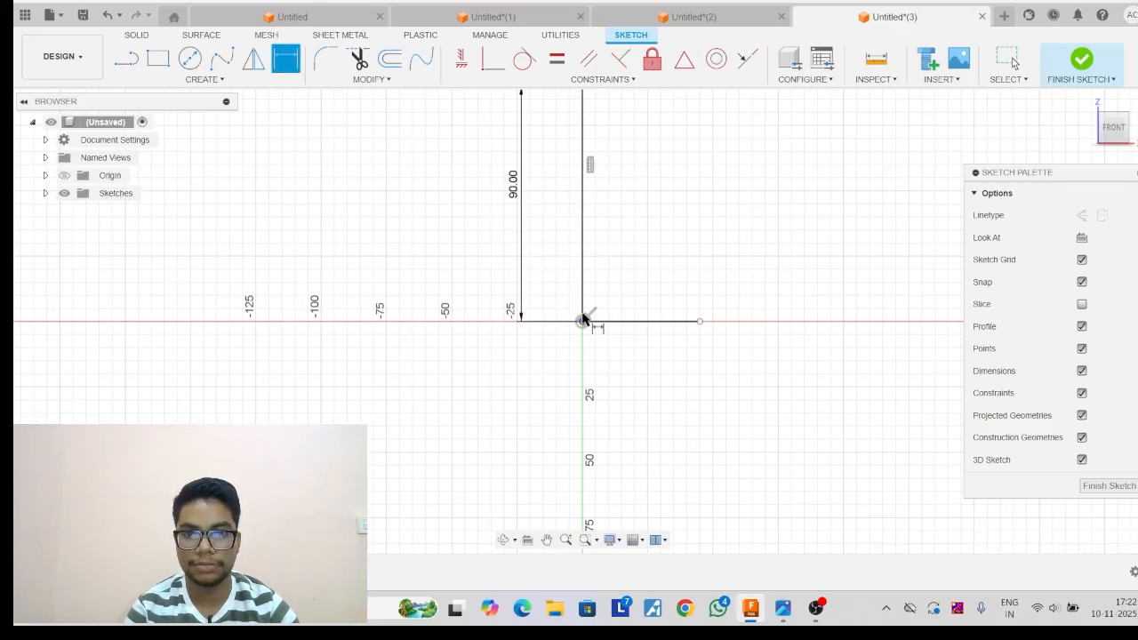
click(648, 322)
click(665, 409)
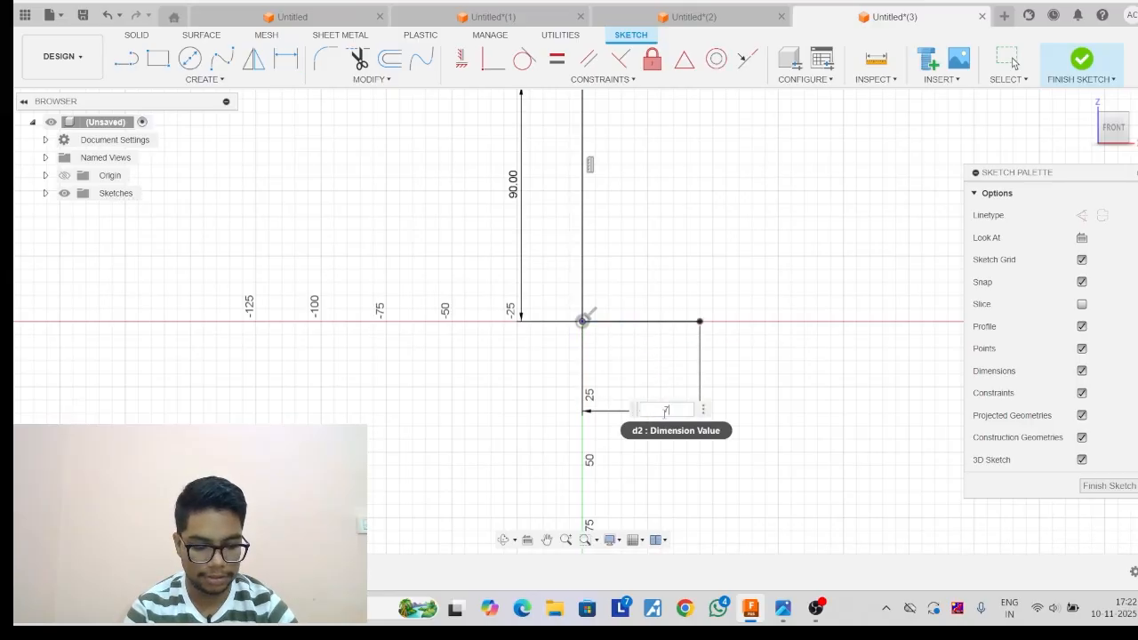
key(Return)
Offset the L-shaped line chain 13 mm inward and hide the sketch's dimensions and constraints.
click(372, 80)
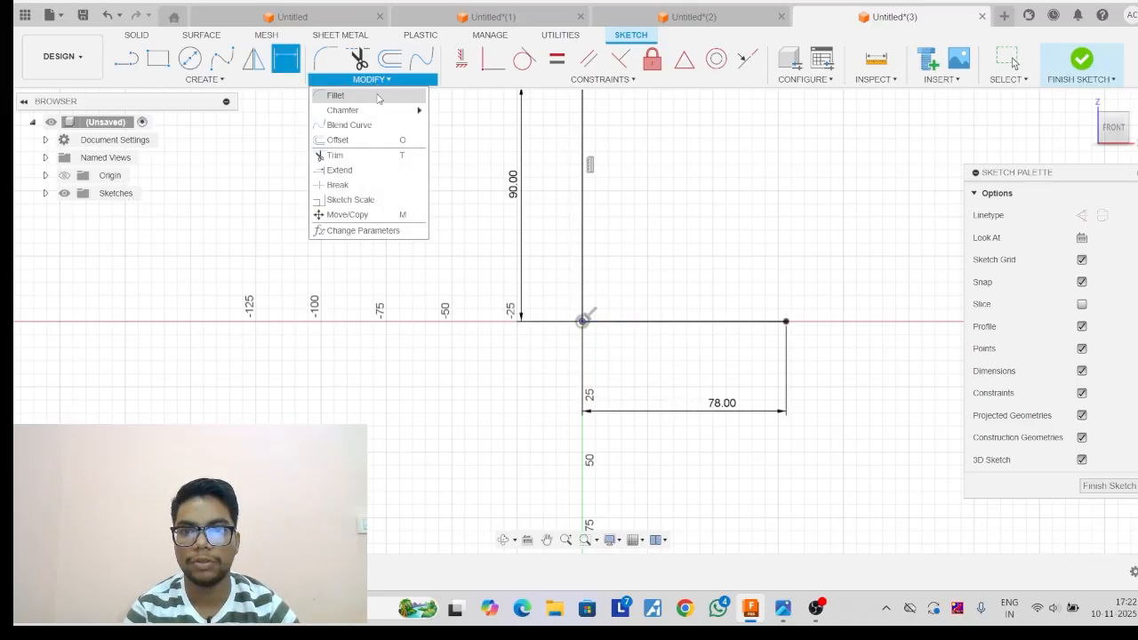
click(359, 143)
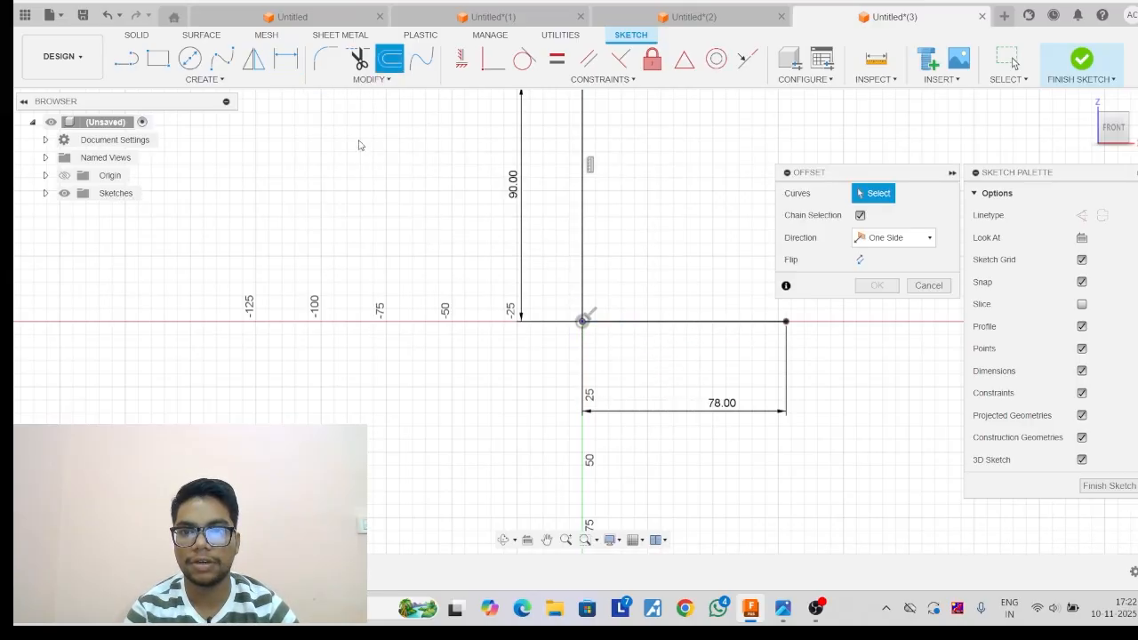
click(583, 218)
drag(597, 218, 627, 213)
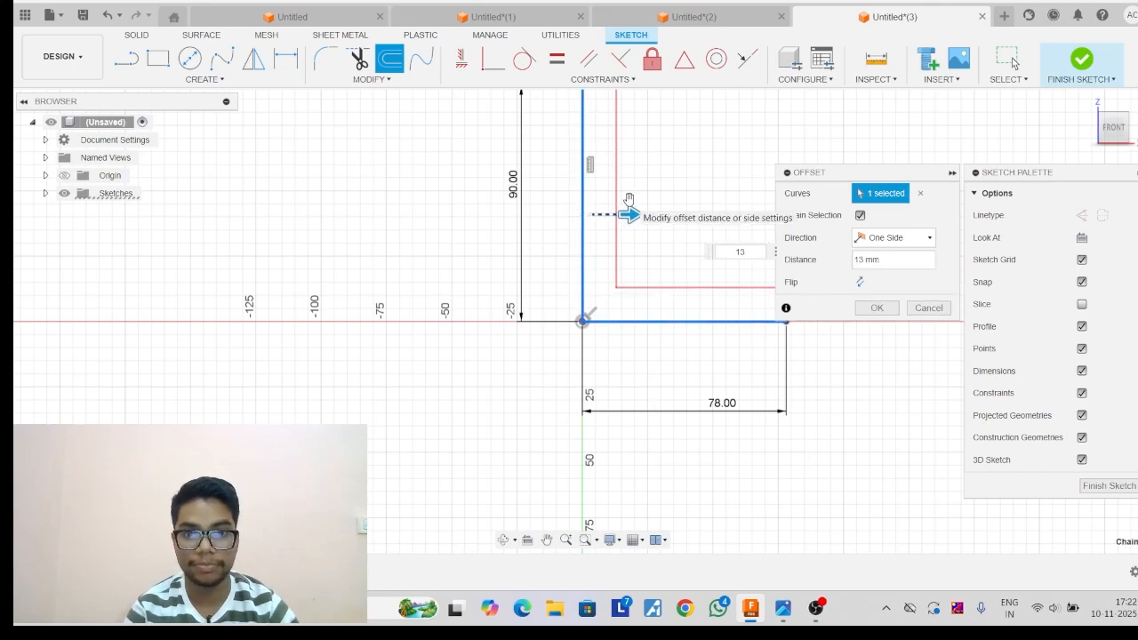
key(Return)
scroll(571, 201, down, 2)
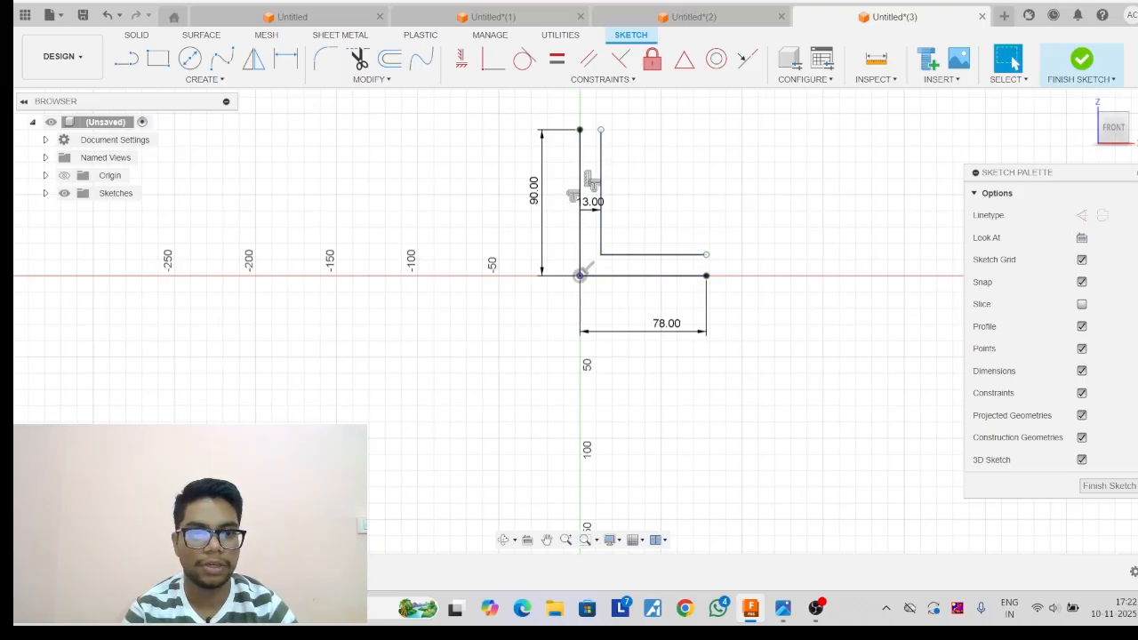
click(1082, 371)
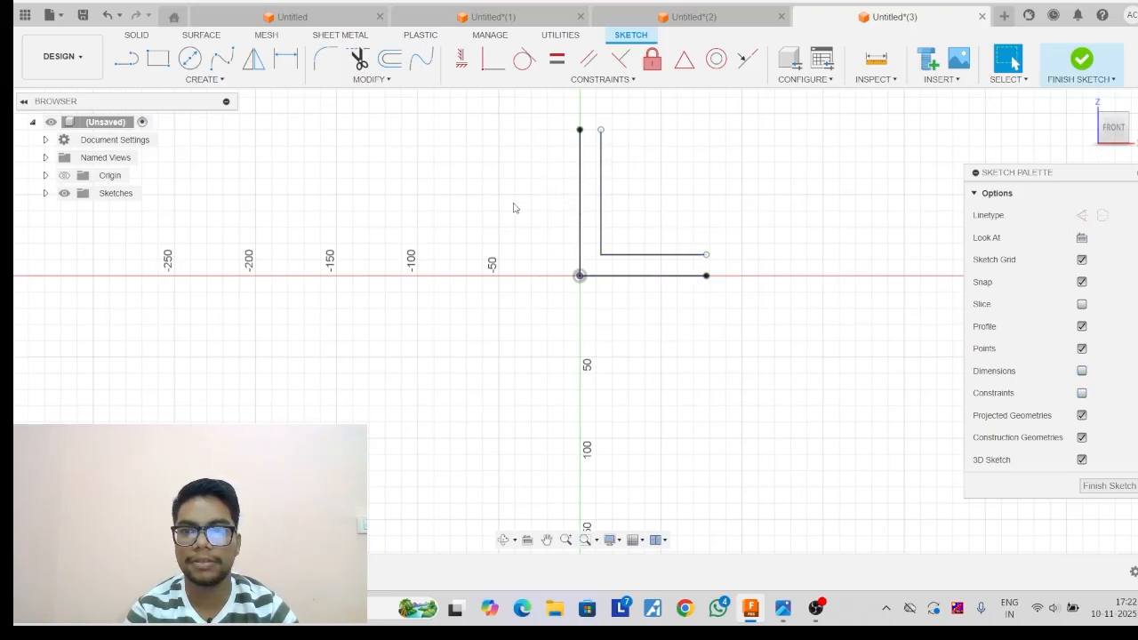
Close both open ends of the L-shaped profile with short lines and finish the sketch.
scroll(513, 203, up, 3)
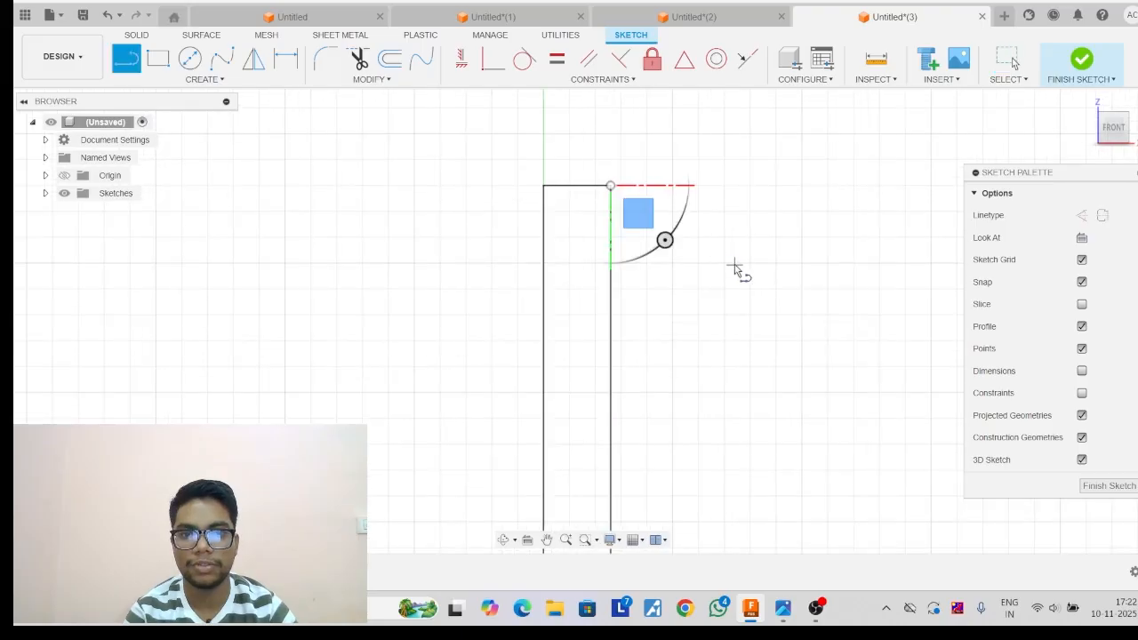
scroll(734, 263, down, 3)
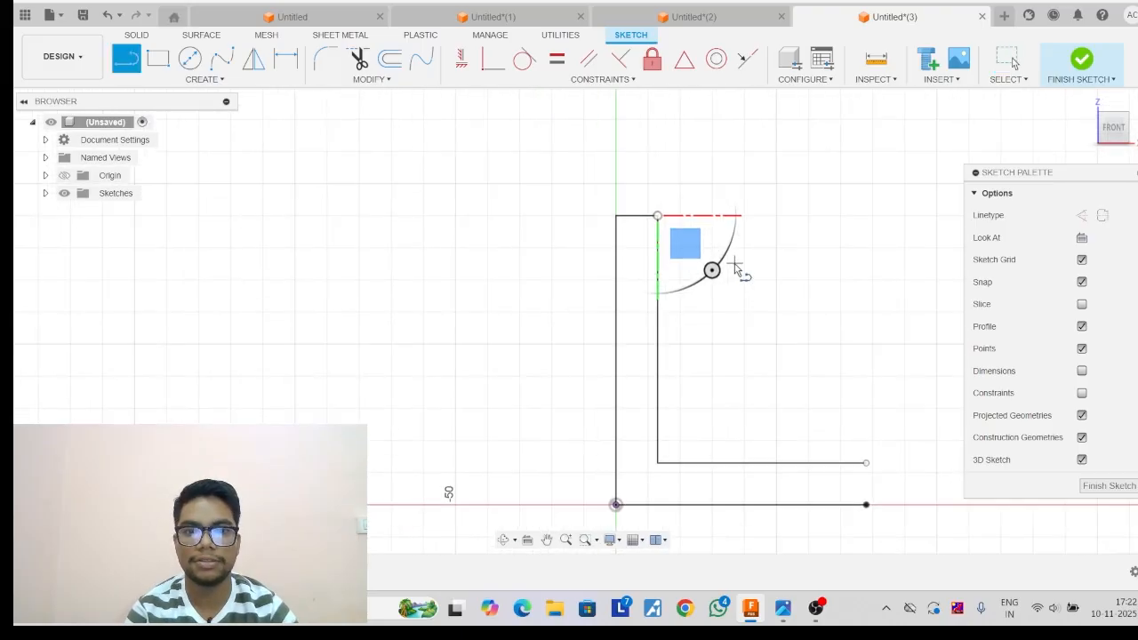
middle_drag(896, 447, 858, 265)
scroll(829, 282, up, 1)
click(829, 282)
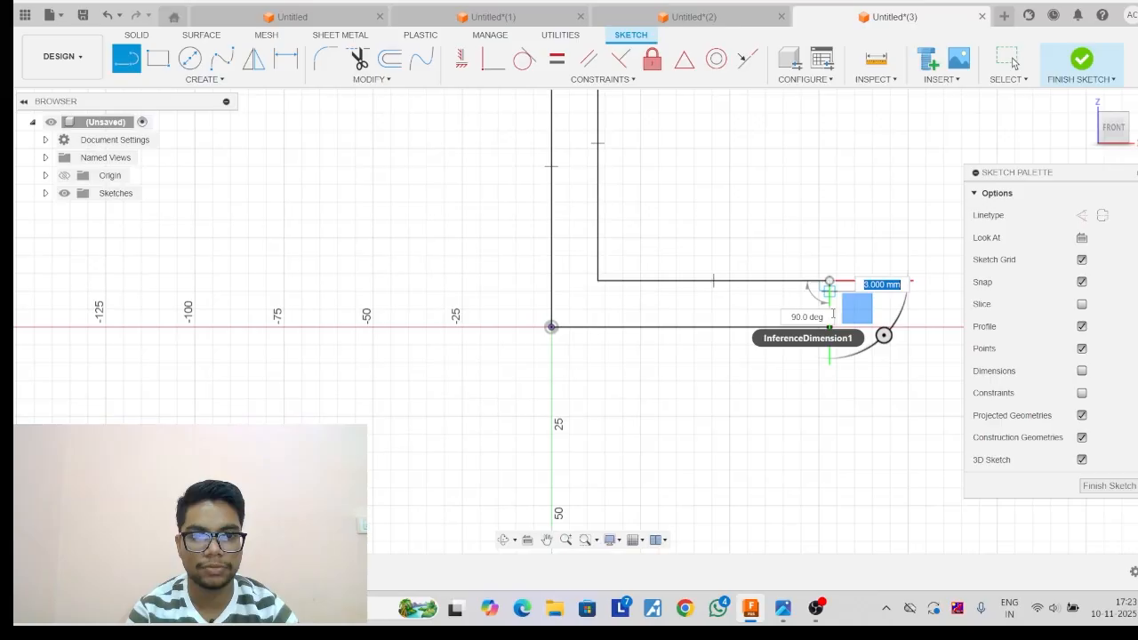
scroll(830, 329, up, 3)
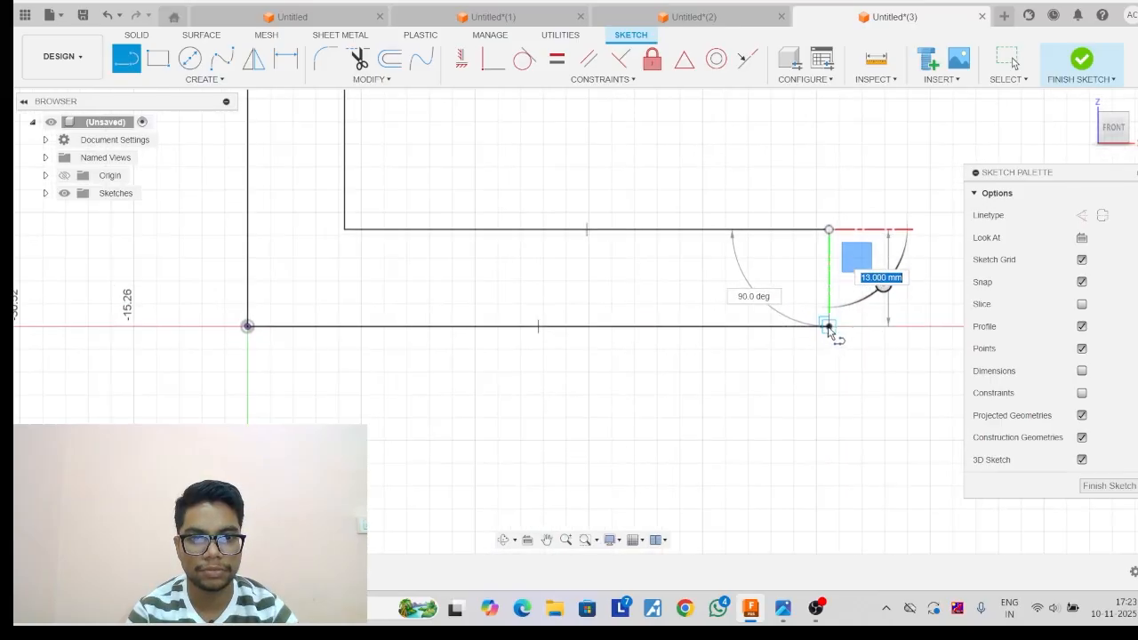
click(829, 327)
key(Escape)
scroll(832, 316, down, 3)
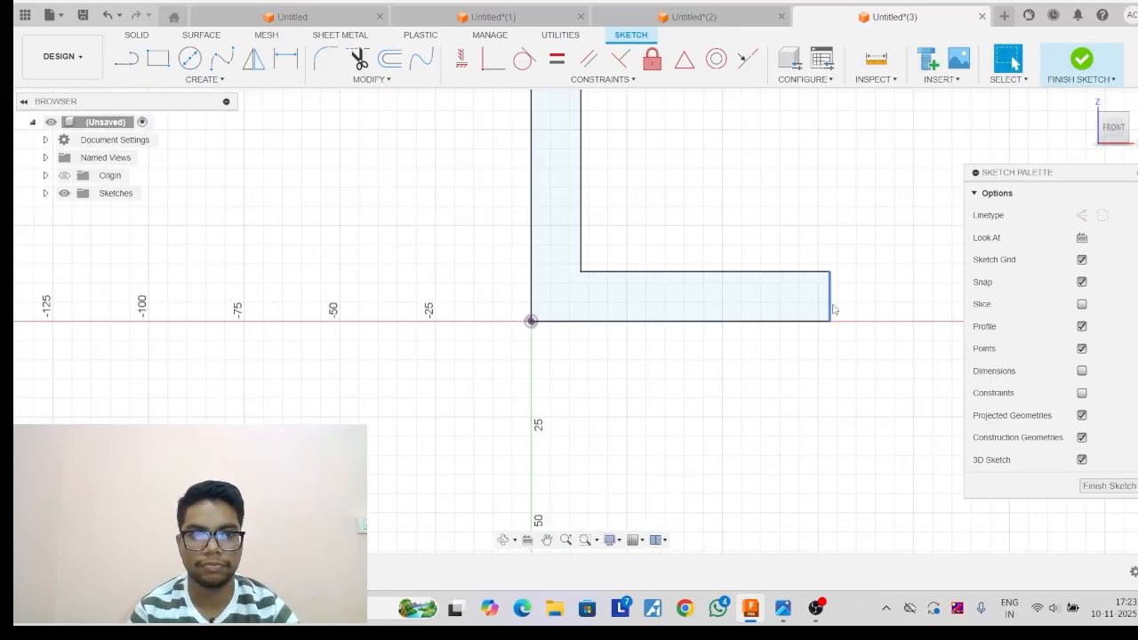
click(1083, 59)
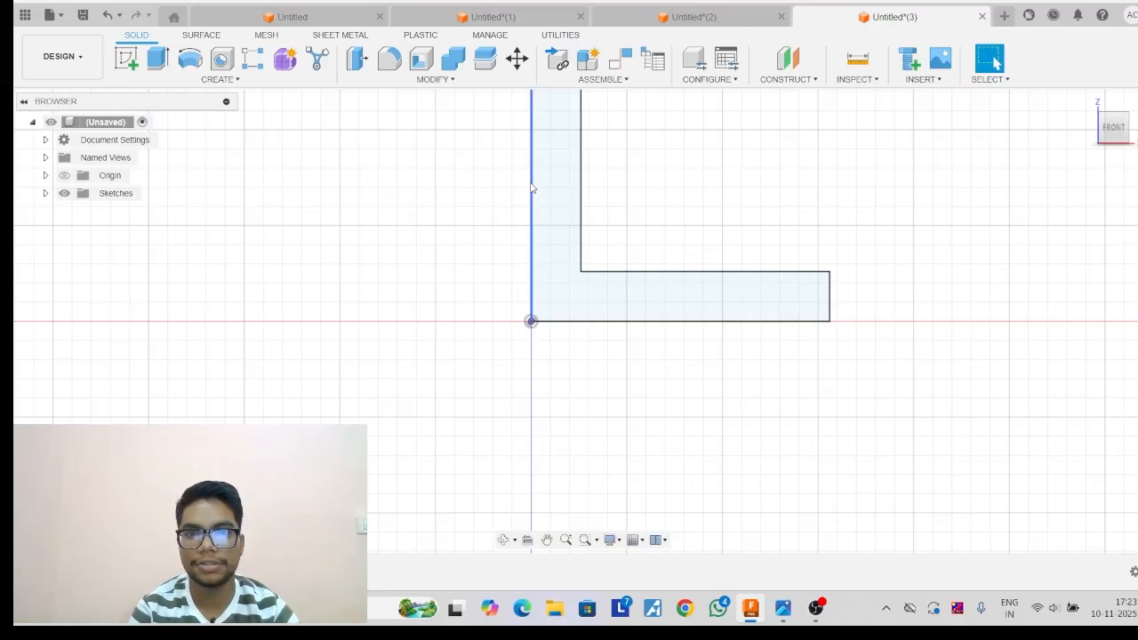
Extrude the L-shaped profile 126 mm to one side as a new body.
middle_drag(553, 185, 537, 311)
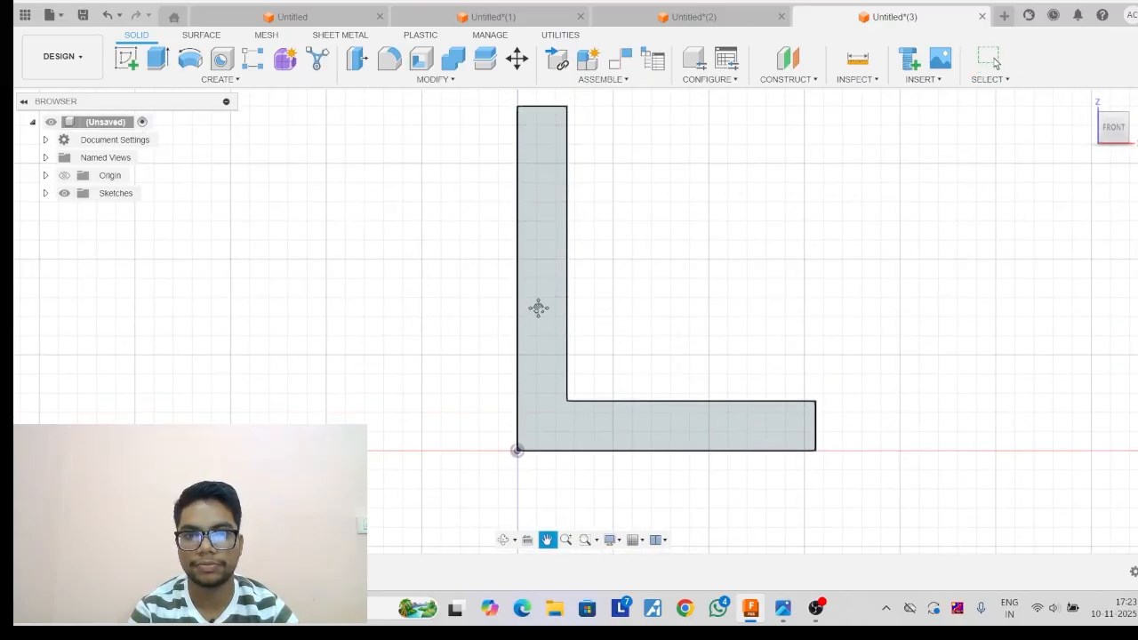
click(157, 60)
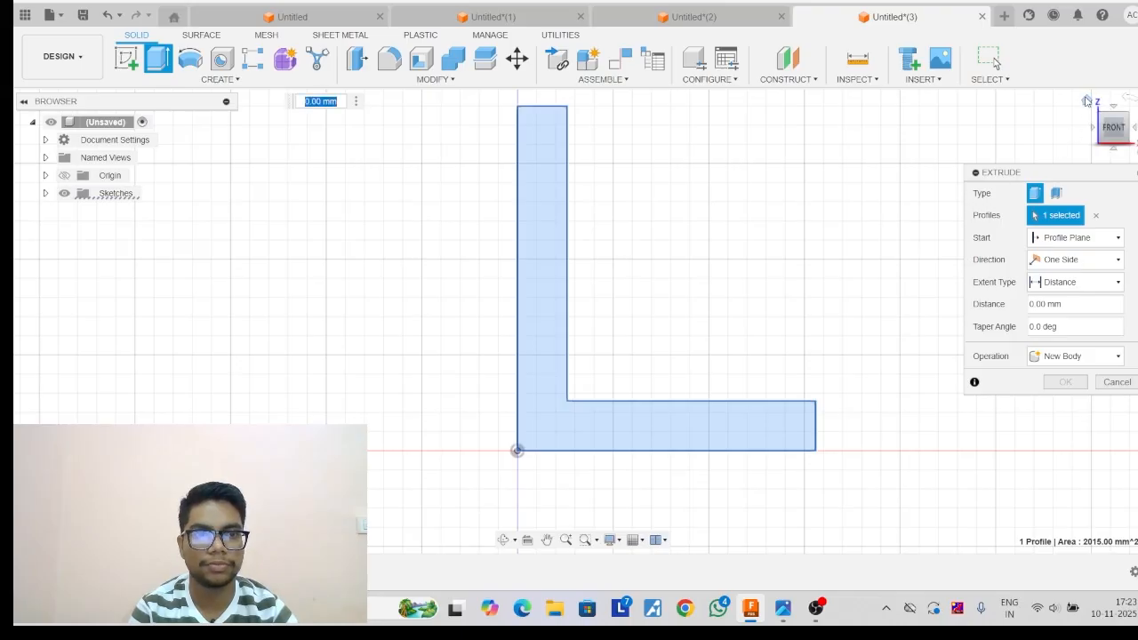
click(1086, 101)
drag(519, 273, 625, 220)
text(125)
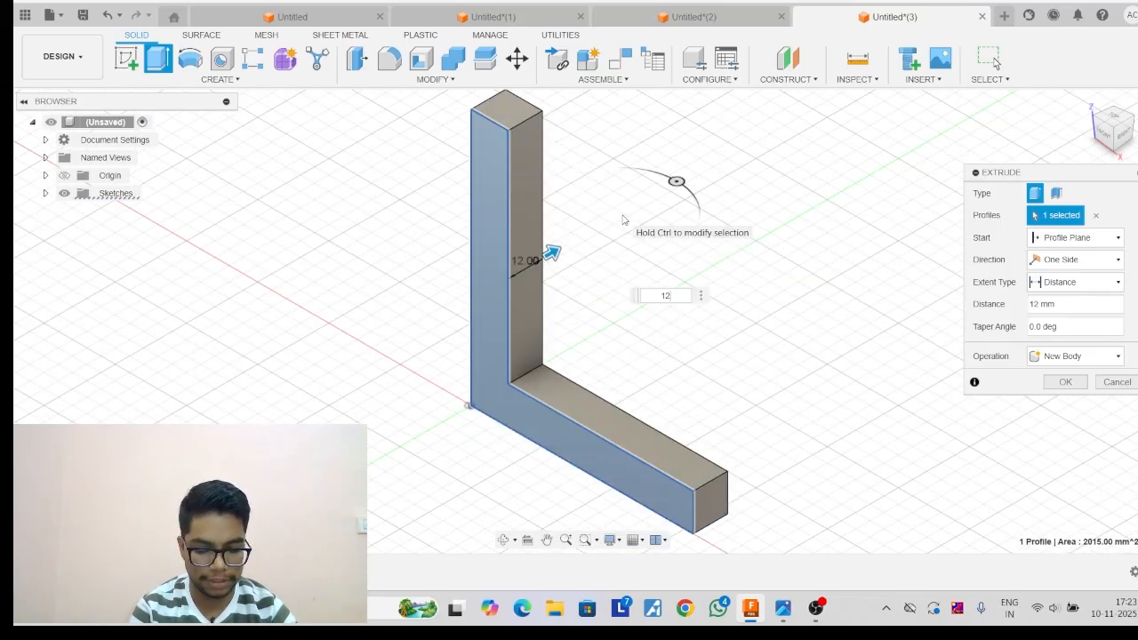
key(Return)
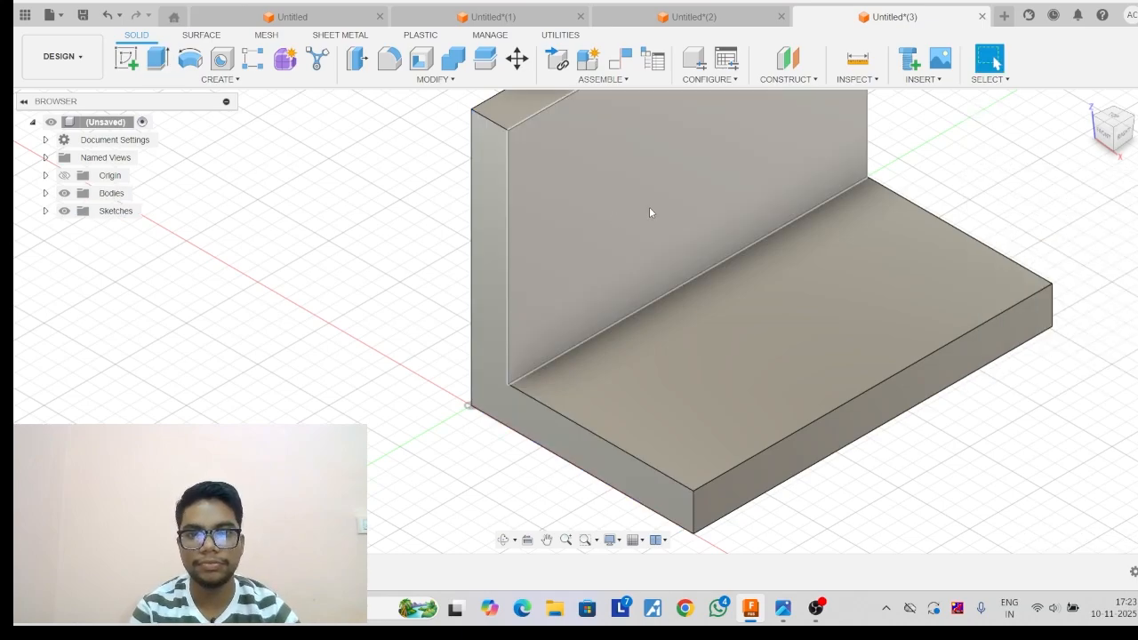
Start a sketch on the inner face of the vertical wall and draw a 50 mm diameter circle in its upper half.
middle_drag(649, 207, 428, 349)
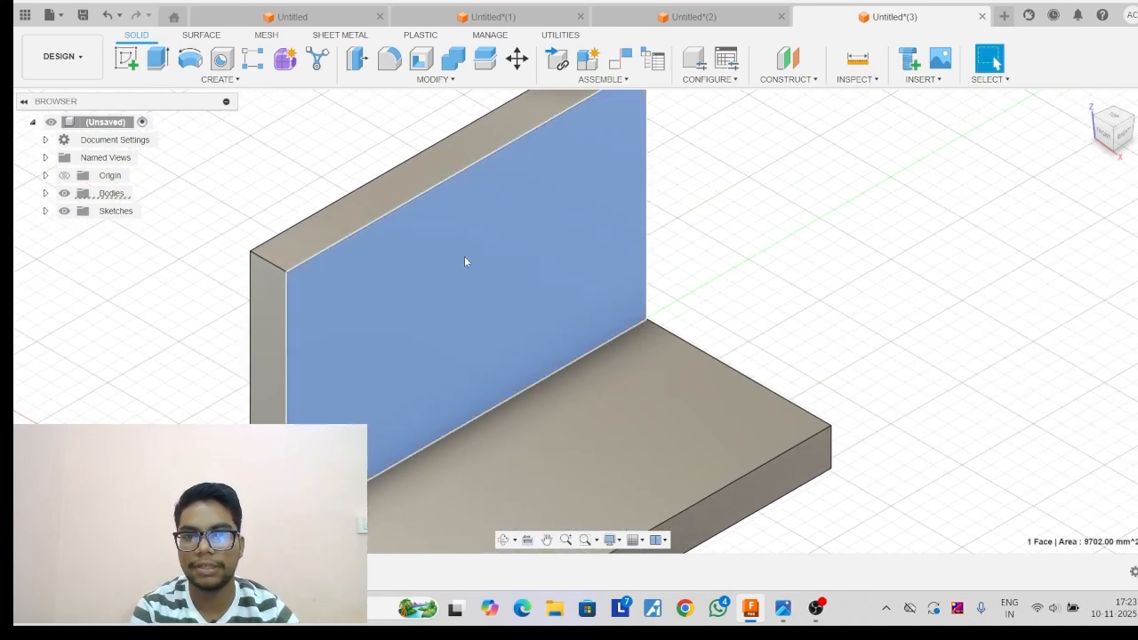
click(465, 258)
click(128, 61)
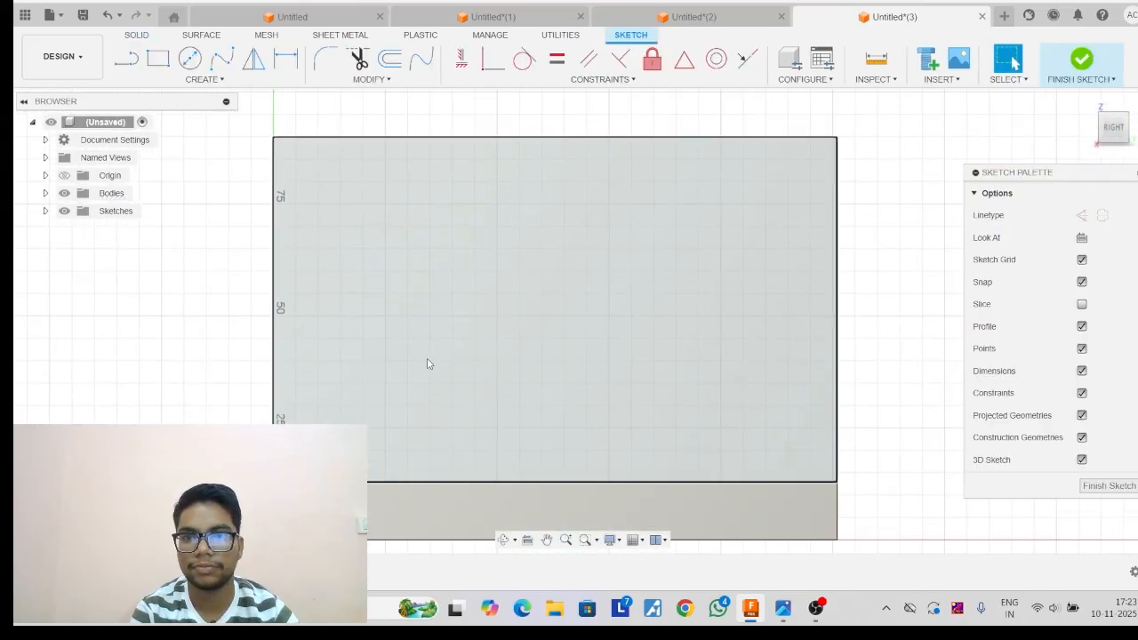
click(189, 57)
click(526, 244)
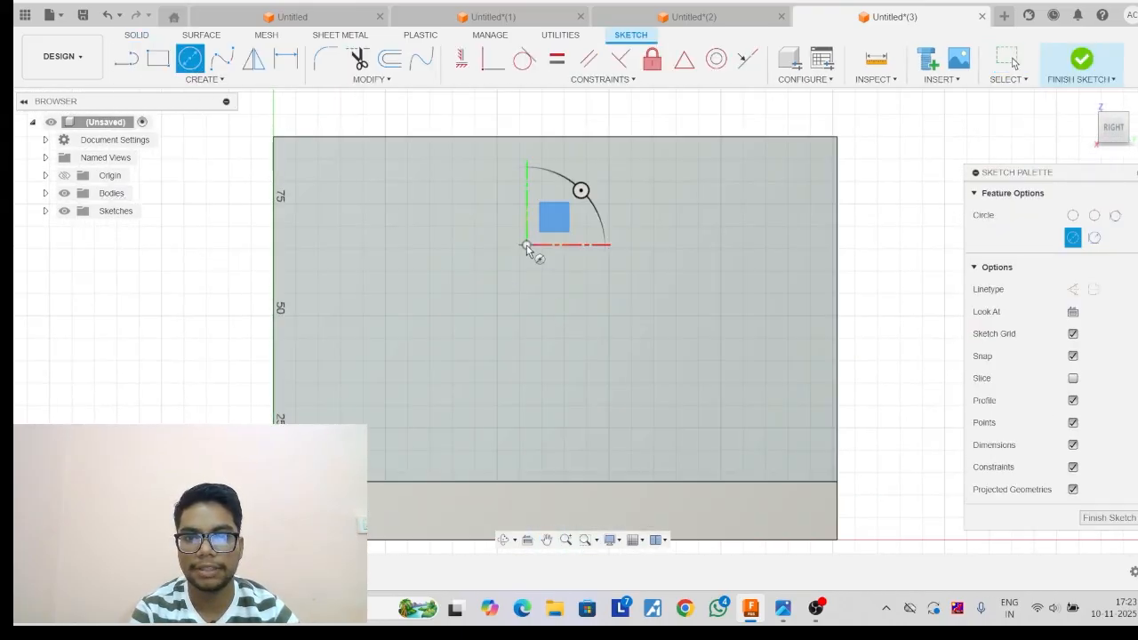
text(50)
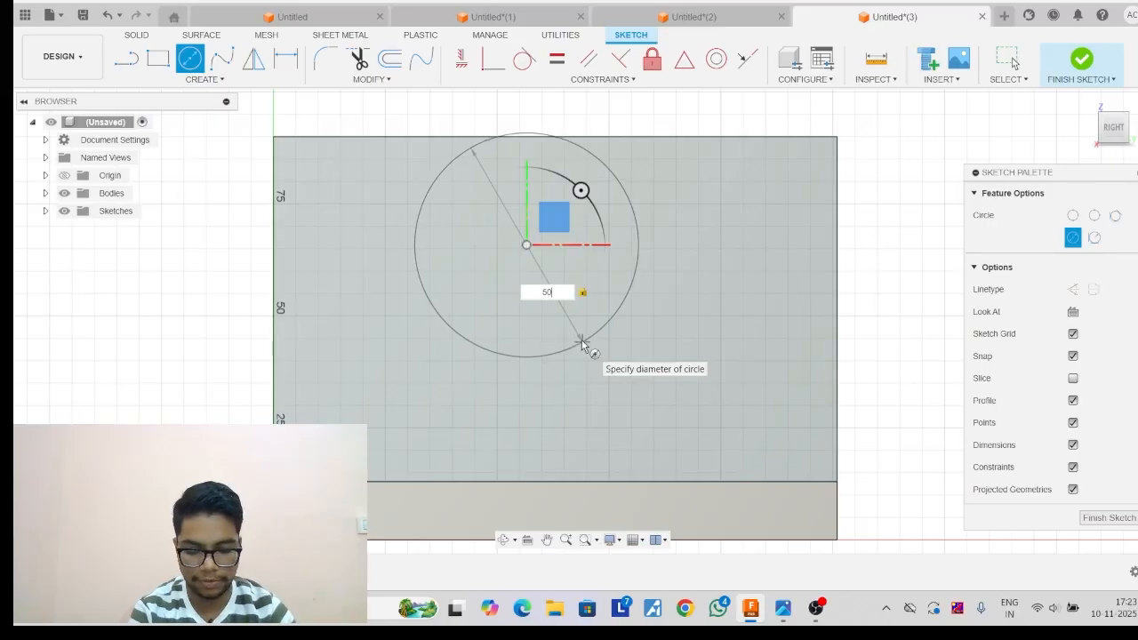
key(Return)
key(Escape)
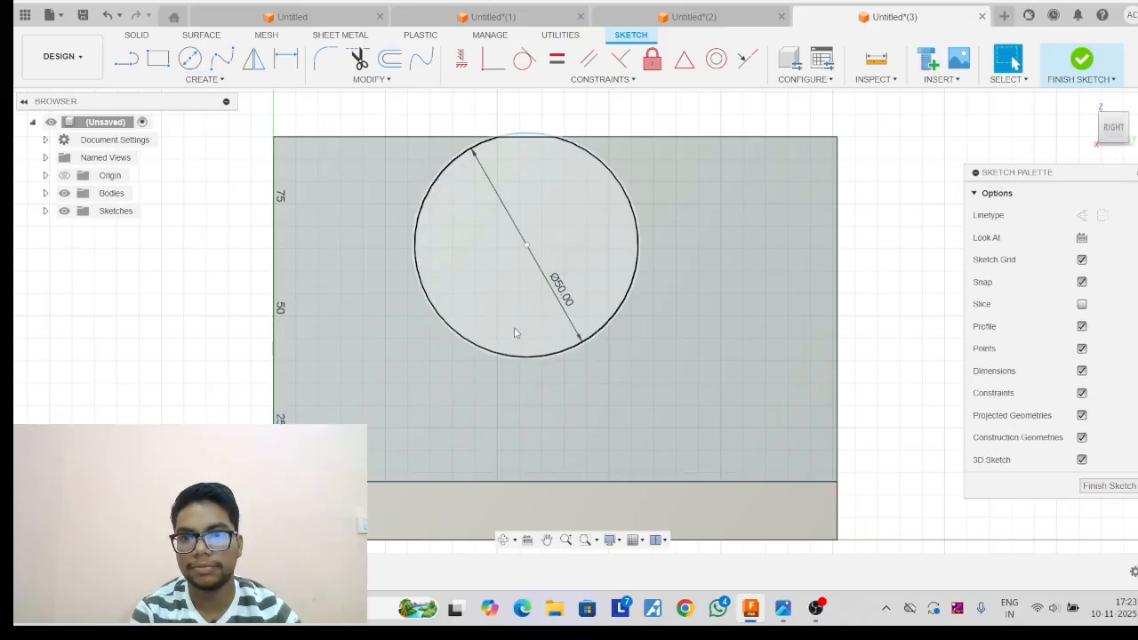
Draw a concentric 38 mm diameter circle inside the 50 mm one and hide the sketch's dimensions and constraints.
key(c)
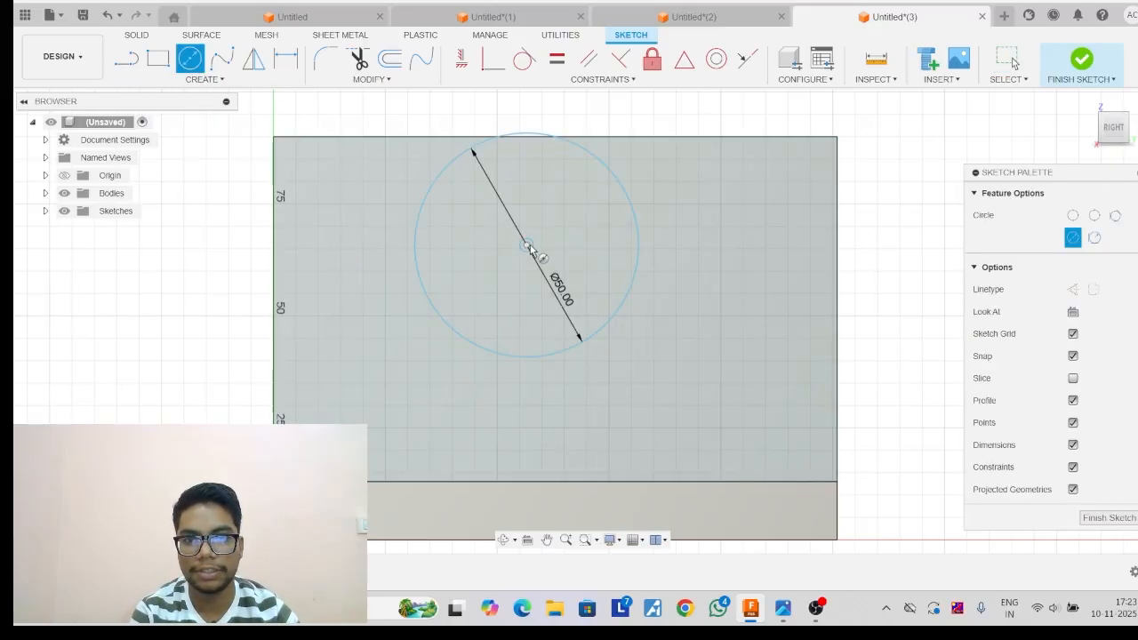
click(527, 246)
text(3)
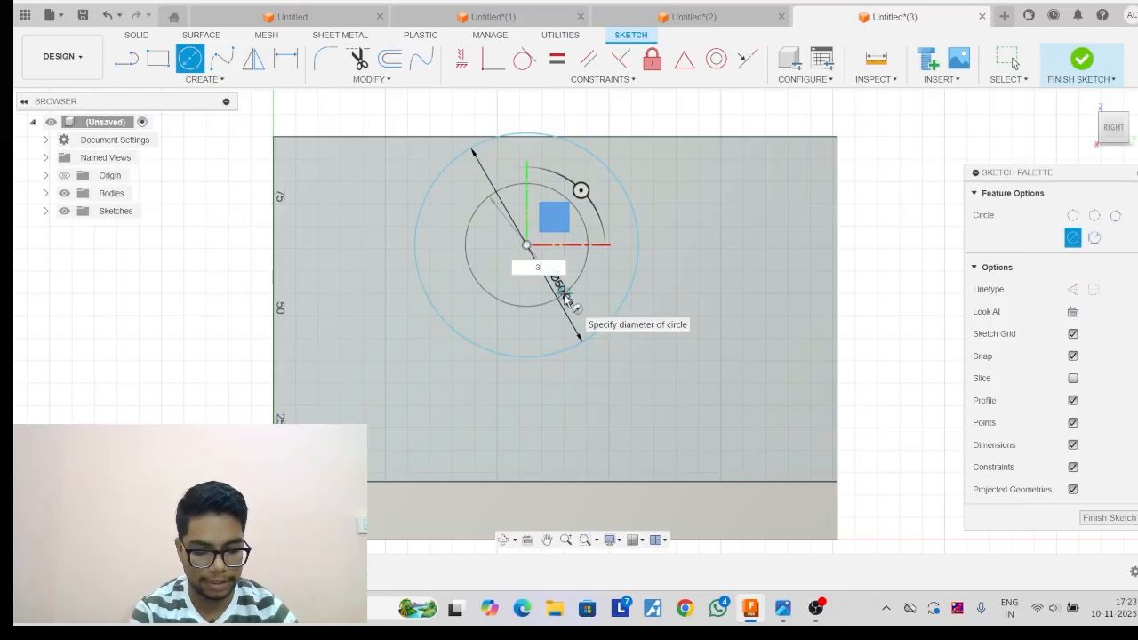
text(8)
key(Return)
key(Escape)
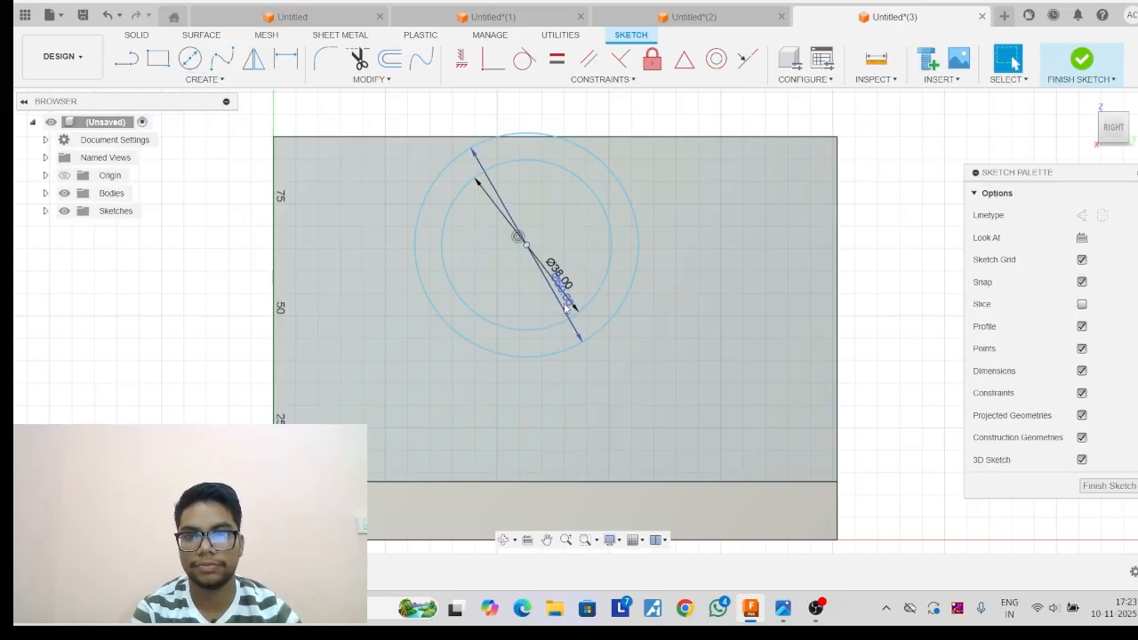
click(1081, 371)
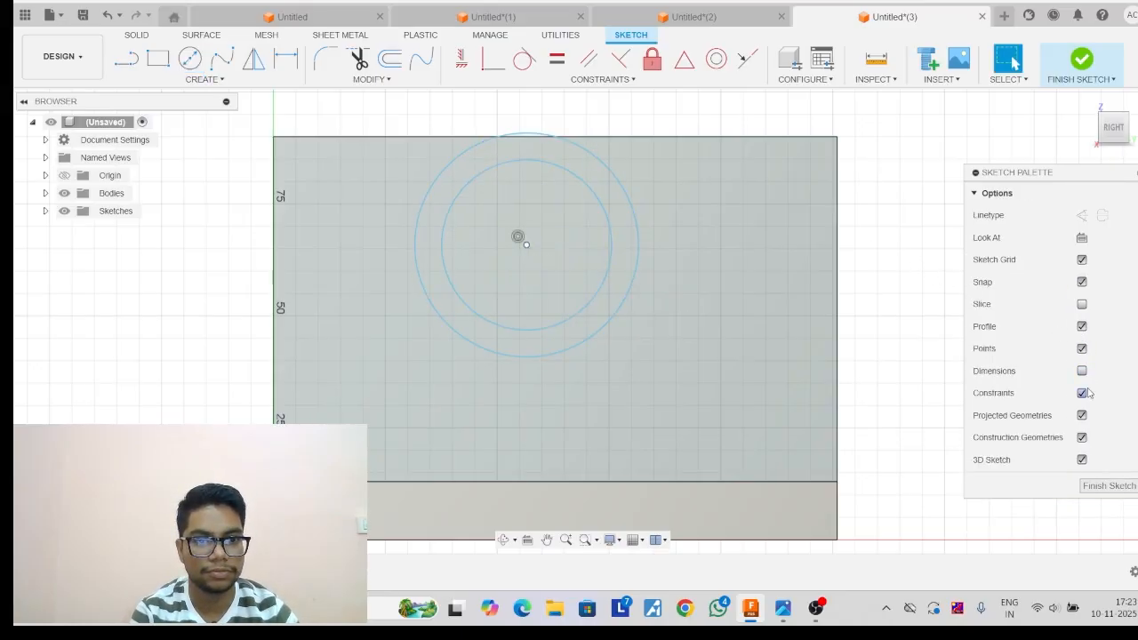
click(1081, 393)
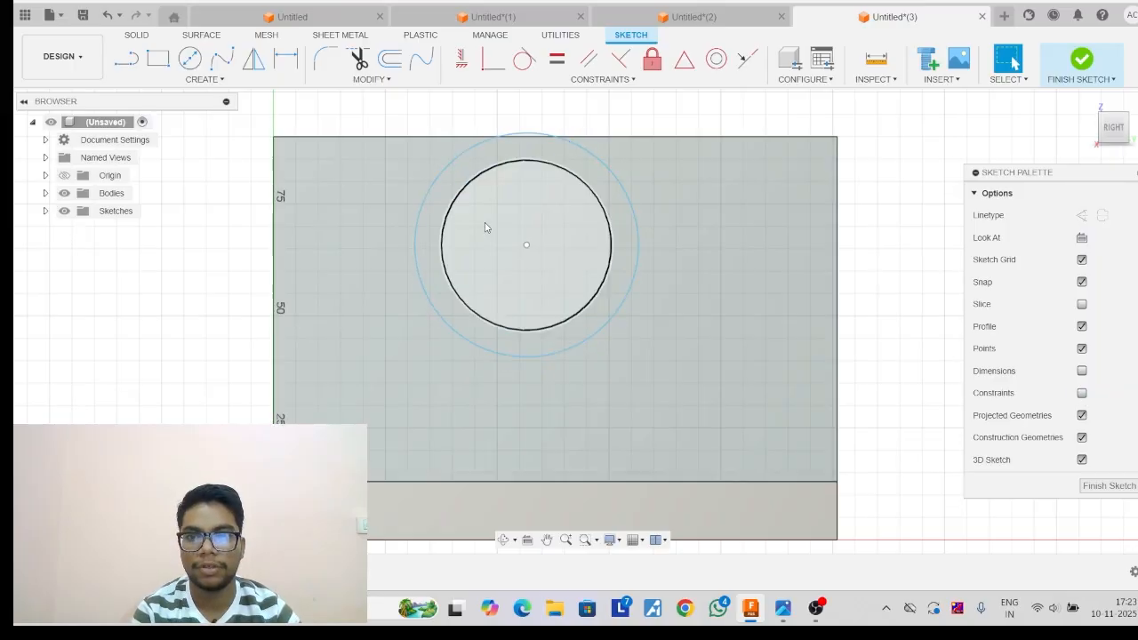
Dimension the concentric circles' centre 63 mm horizontally from the wall's vertical edge farther from the origin.
click(287, 64)
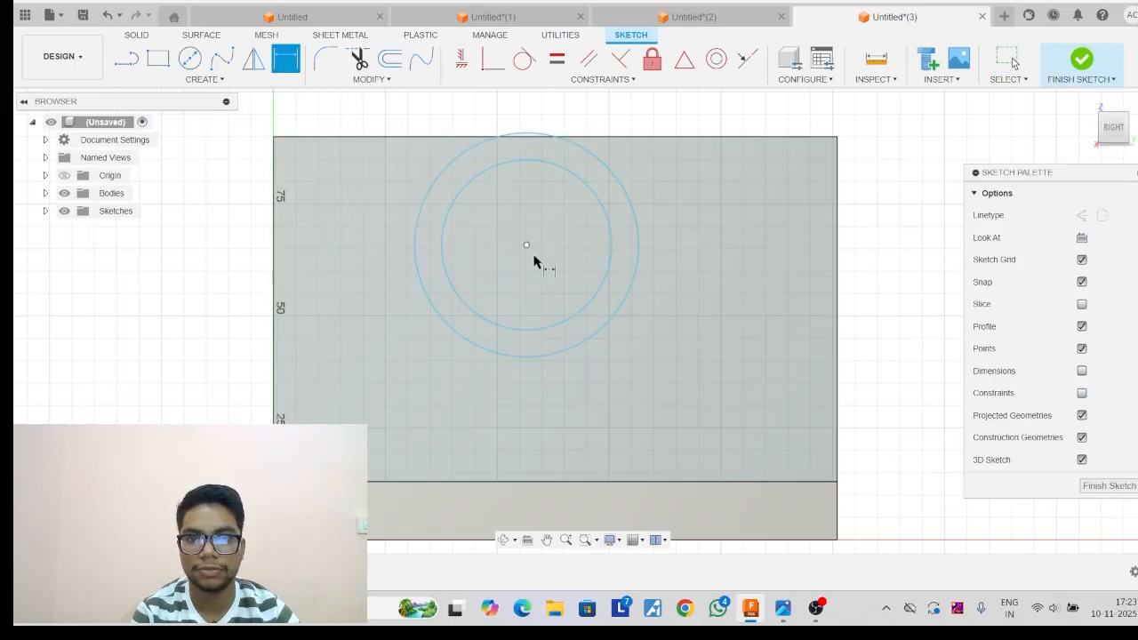
click(837, 274)
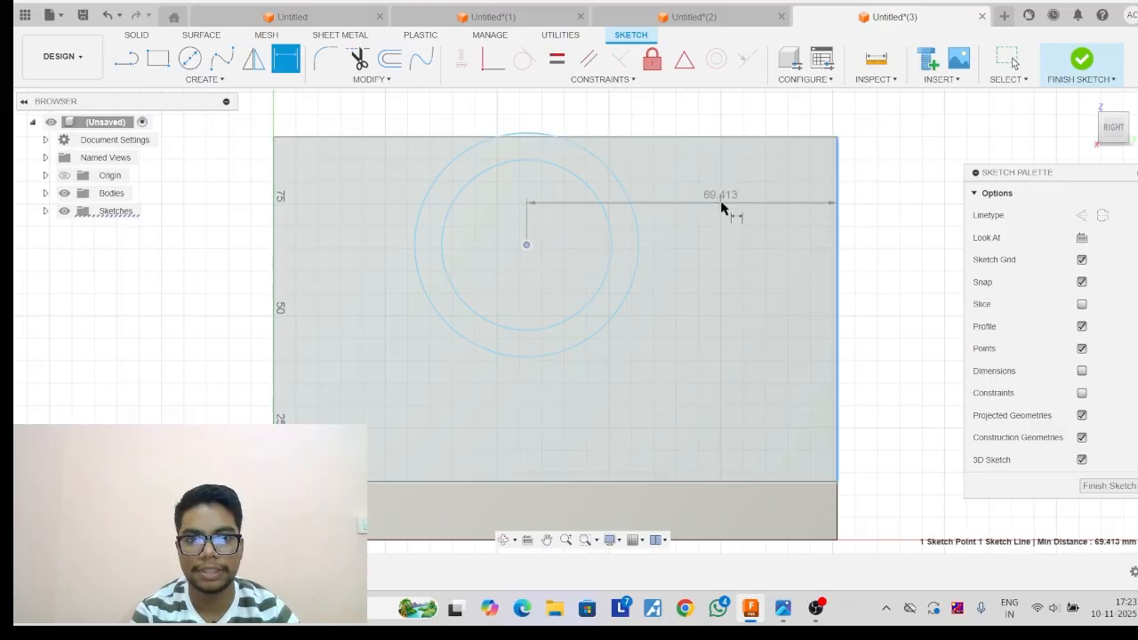
click(721, 207)
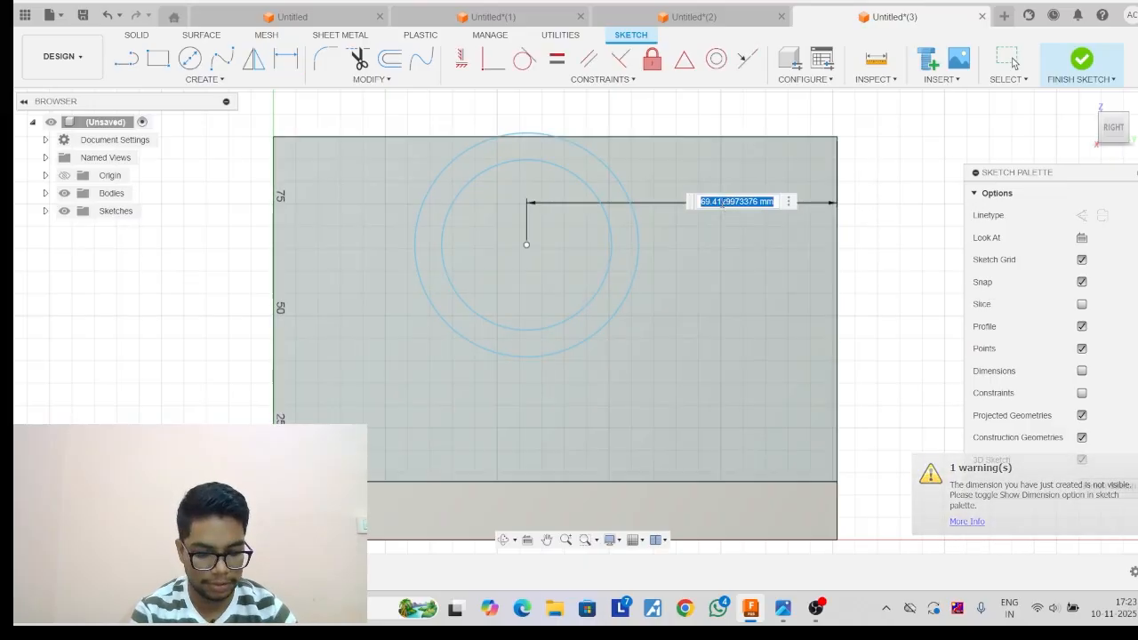
text(63)
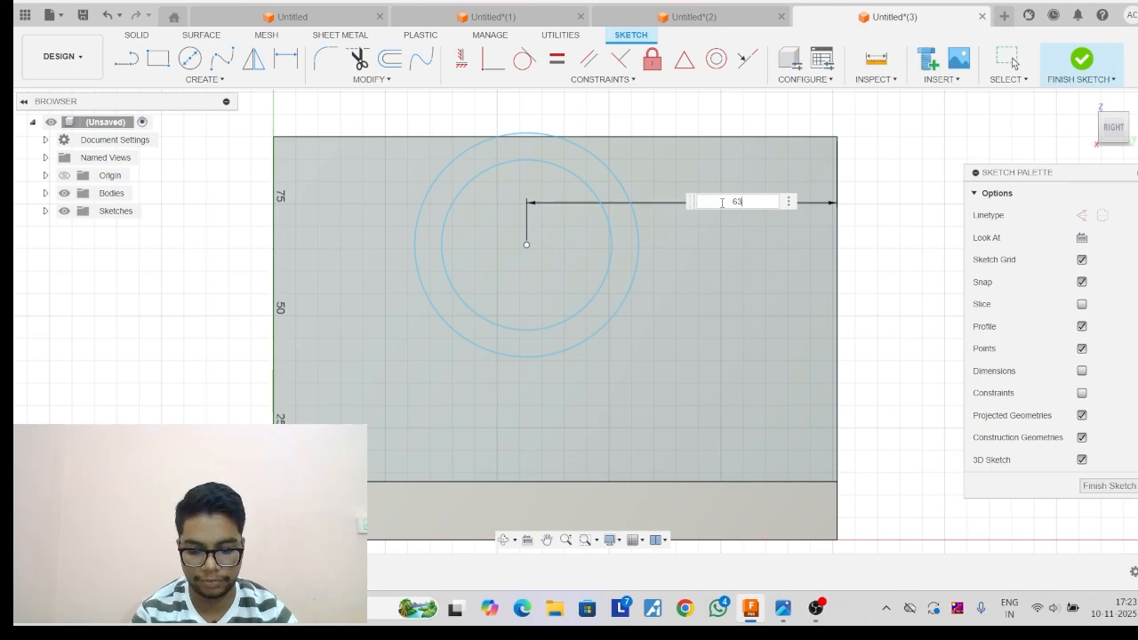
key(Return)
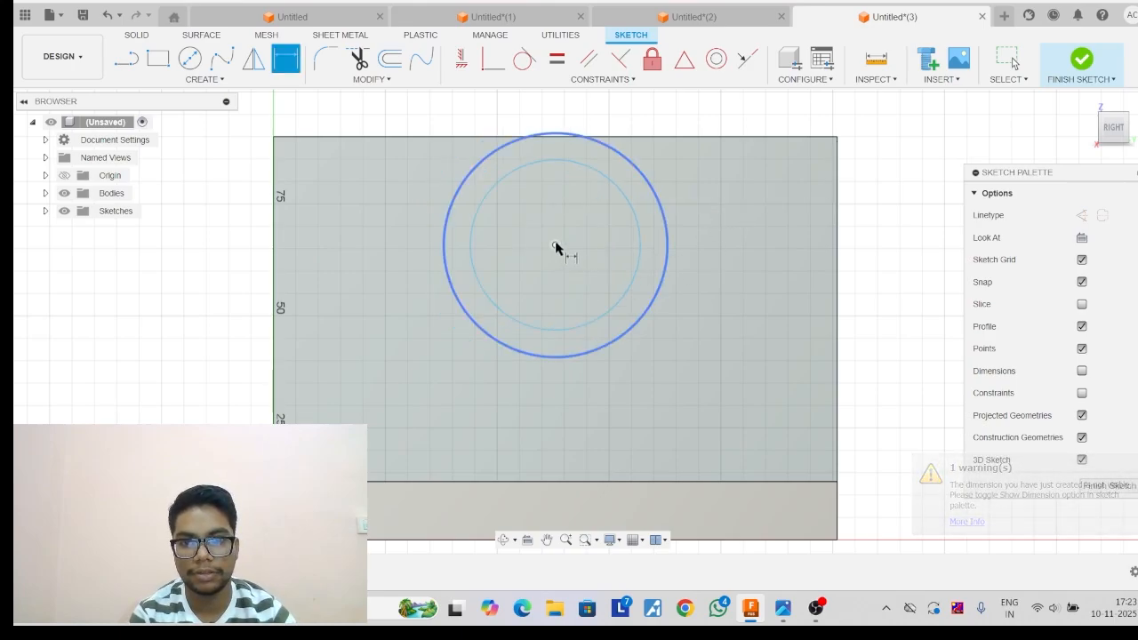
Dimension the circles' centre 38 mm above the edge where the wall meets the base.
click(555, 247)
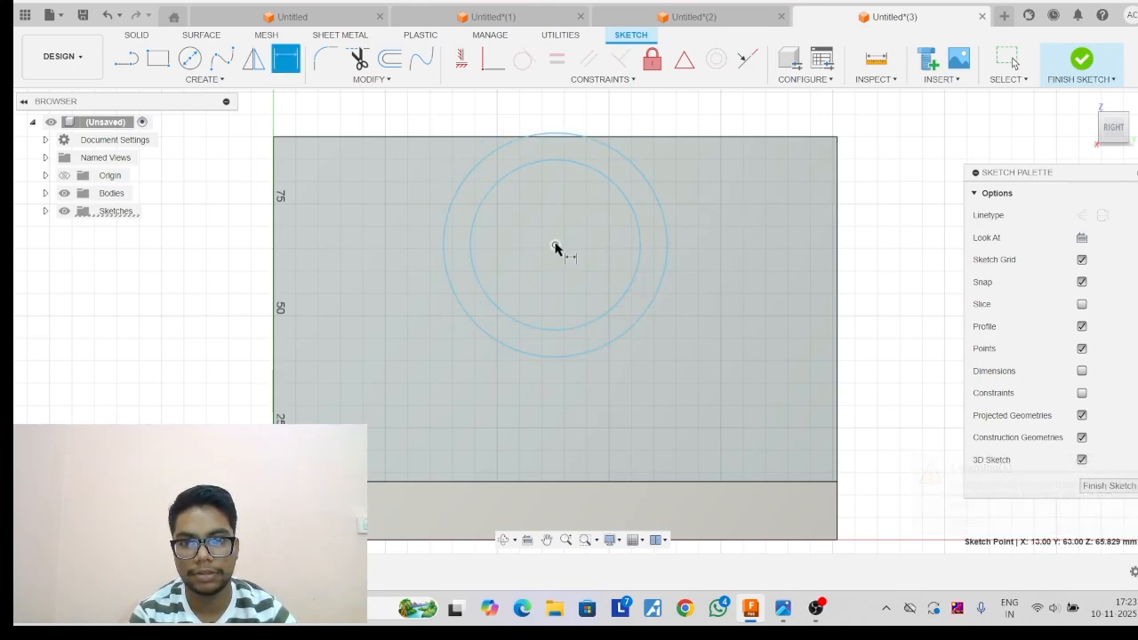
click(575, 481)
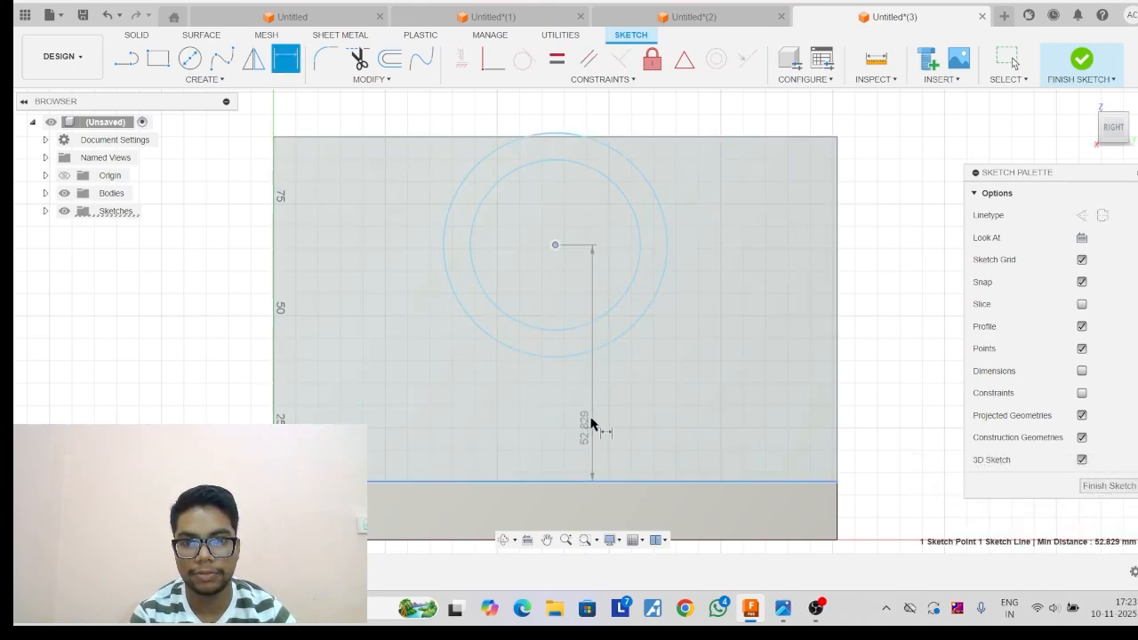
click(722, 377)
text(38)
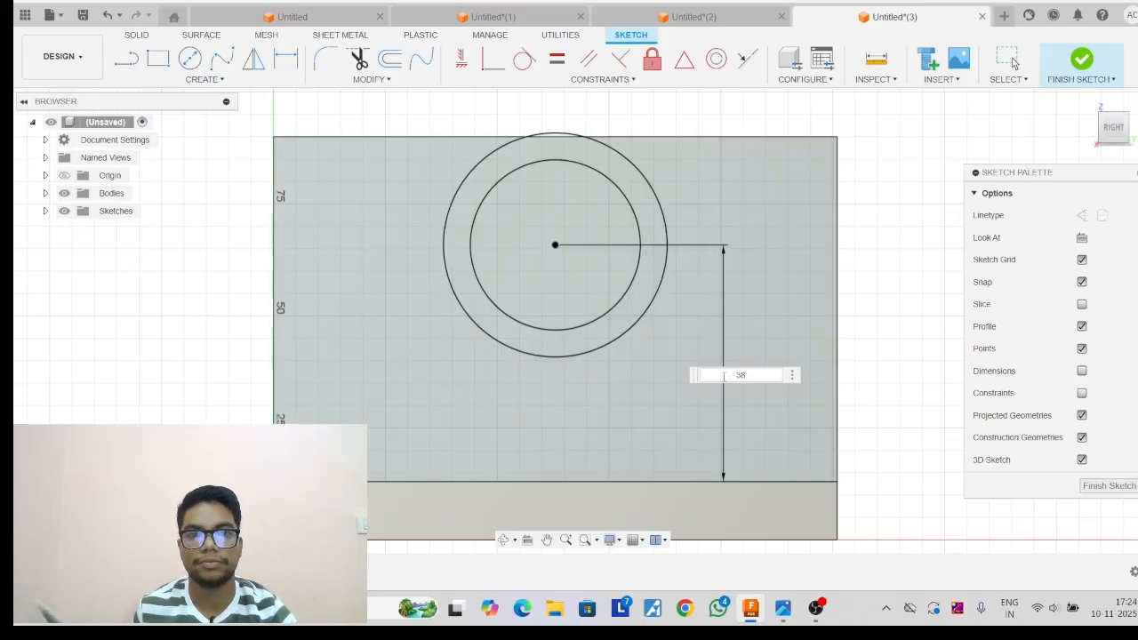
key(Return)
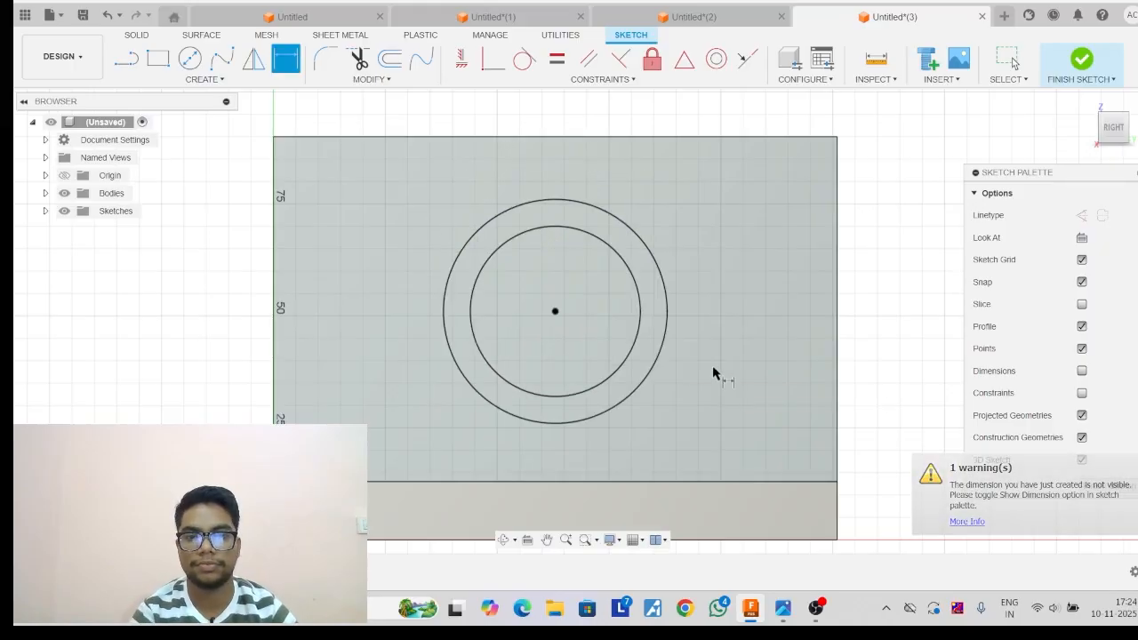
Draw an 18 mm diameter circle centred on the midpoint of the wall's upper edge.
click(189, 57)
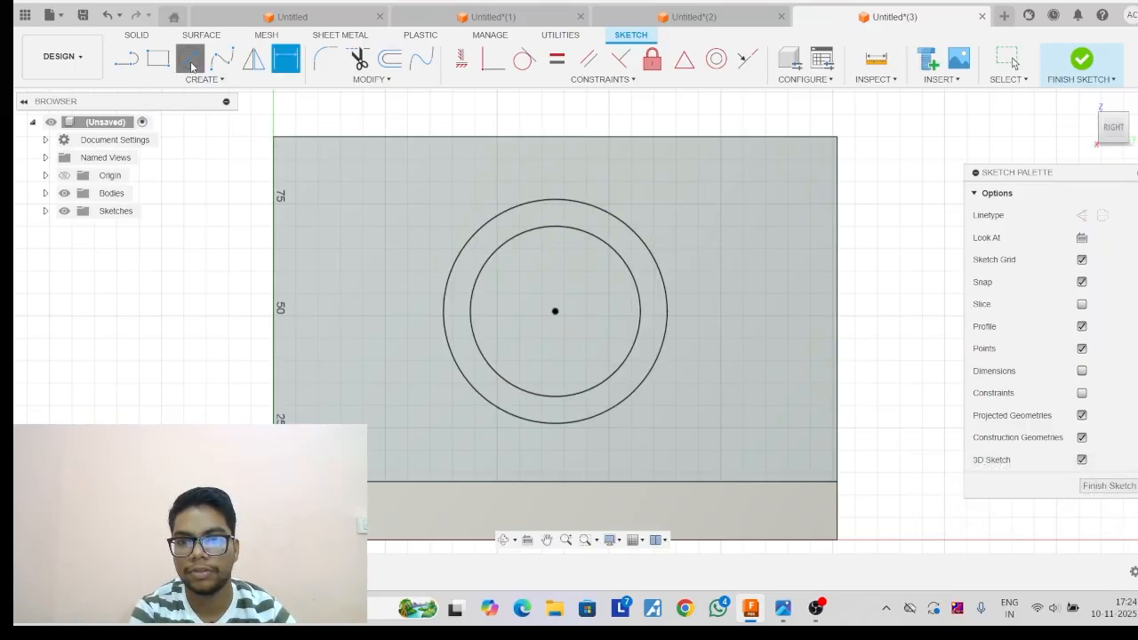
click(555, 138)
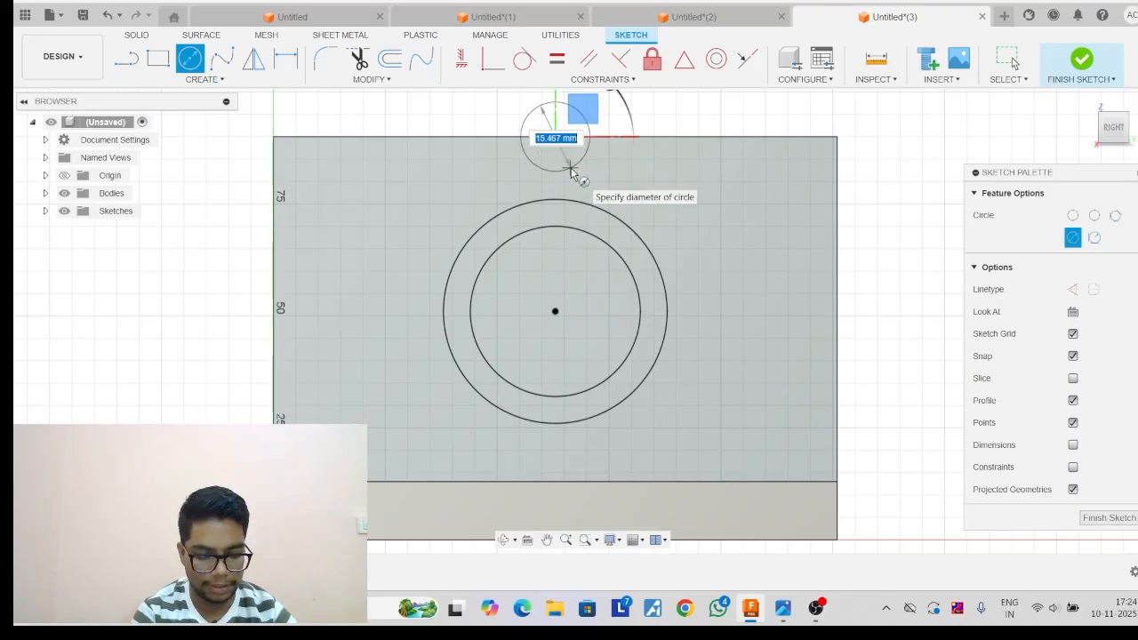
text(18)
key(Return)
key(Escape)
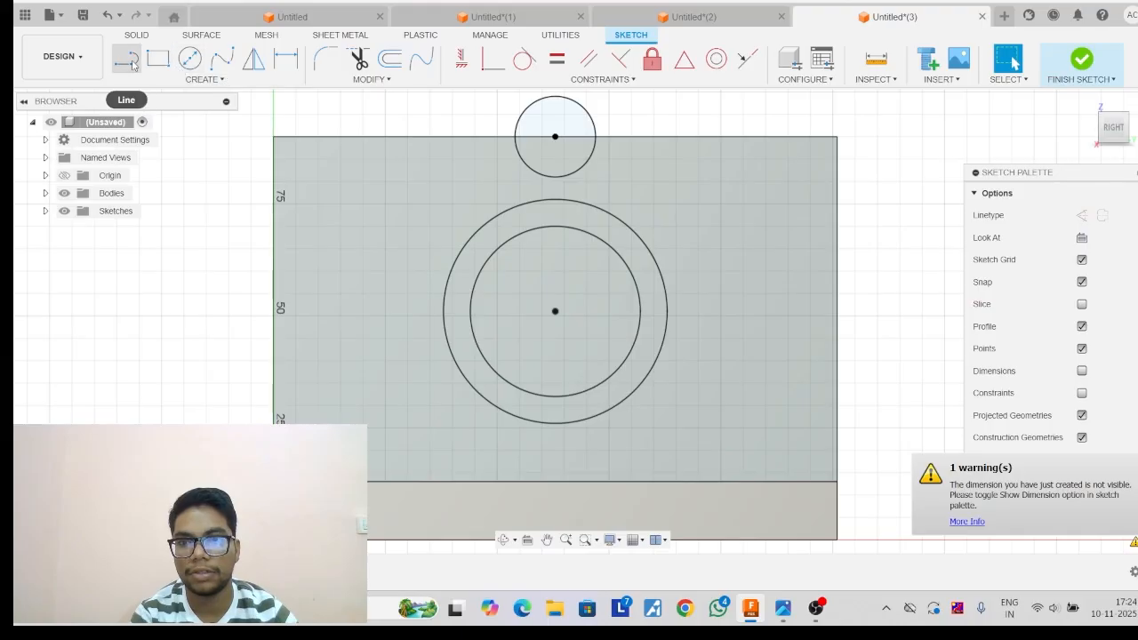
Draw a 10 mm line outward from each side of the 18 mm circle along the wall's upper edge.
click(128, 58)
click(554, 136)
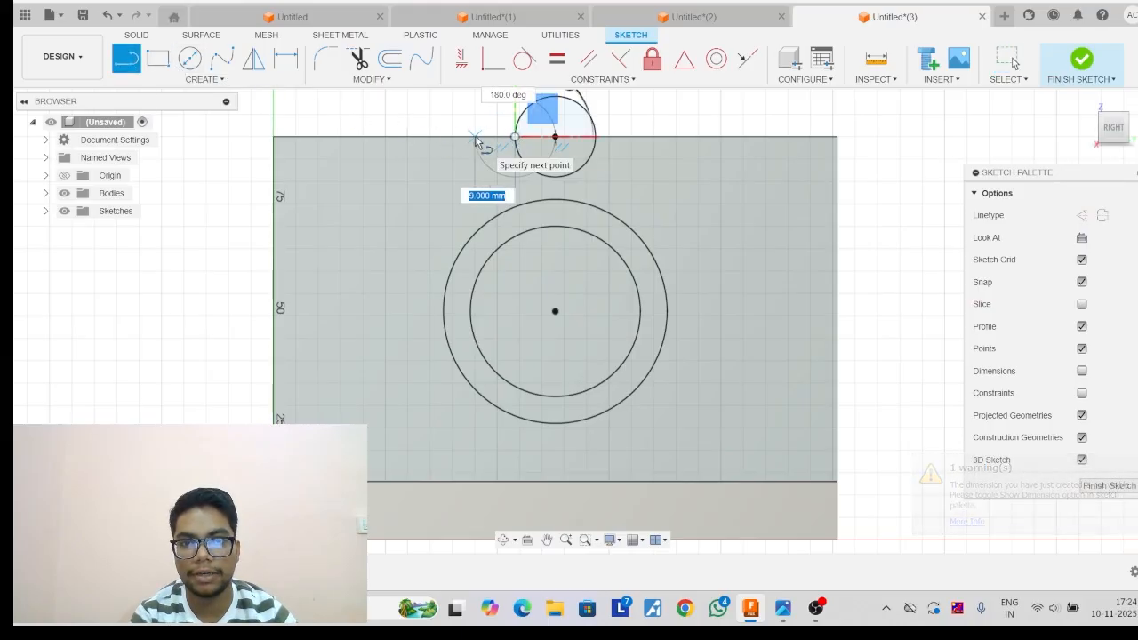
text(19)
key(Return)
key(Escape)
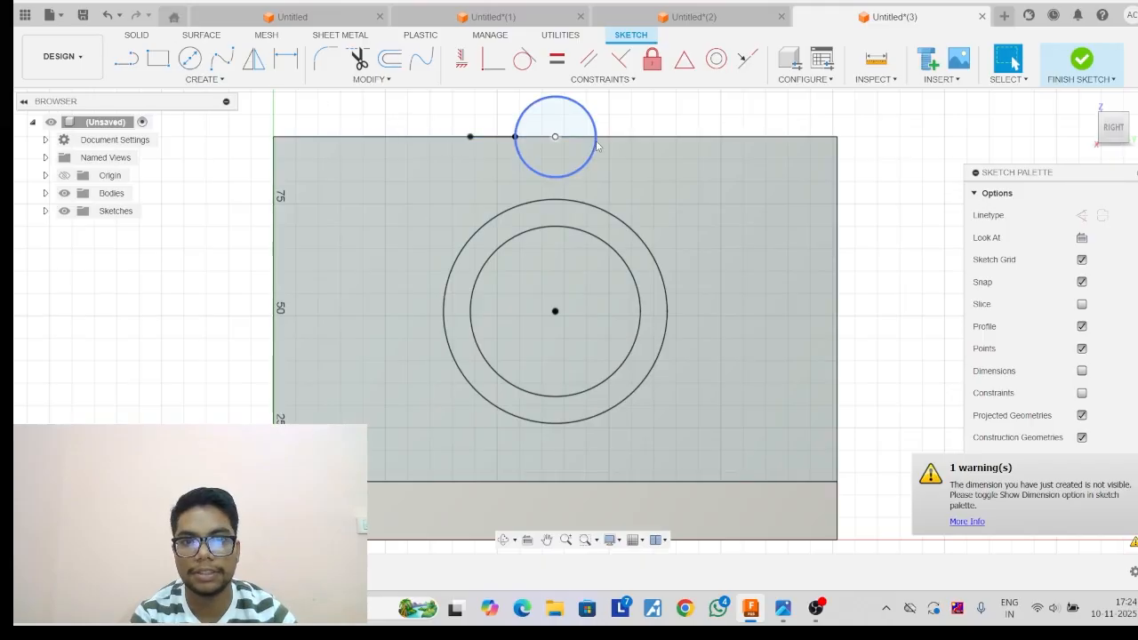
click(126, 58)
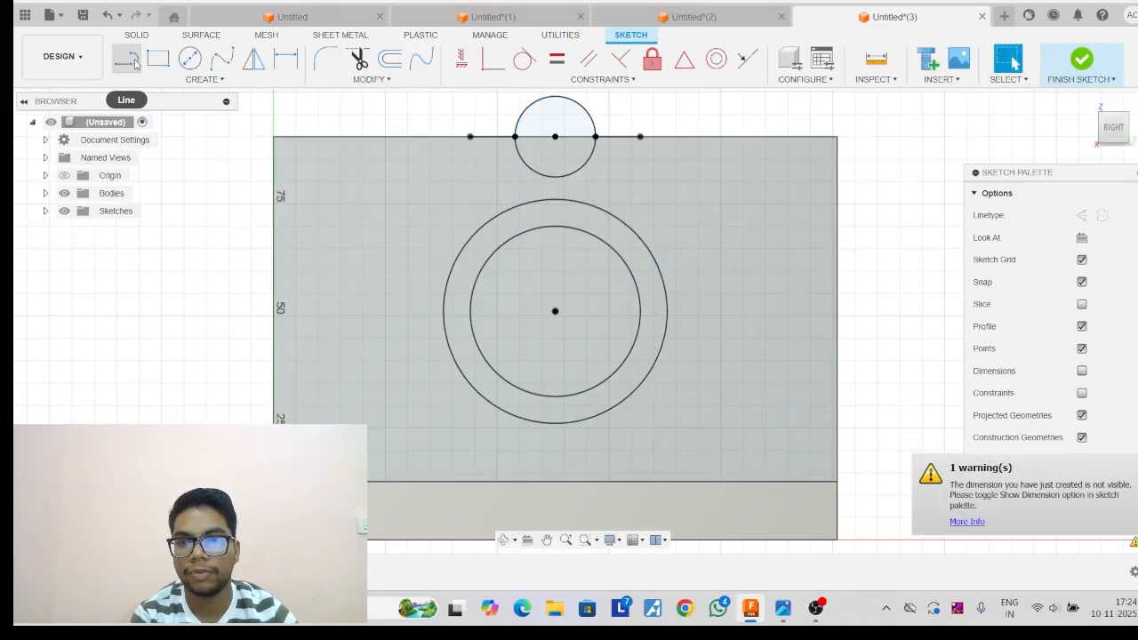
Draw vertical lines from the outer ends of both short lines down to the 50 mm circle.
click(135, 62)
click(470, 136)
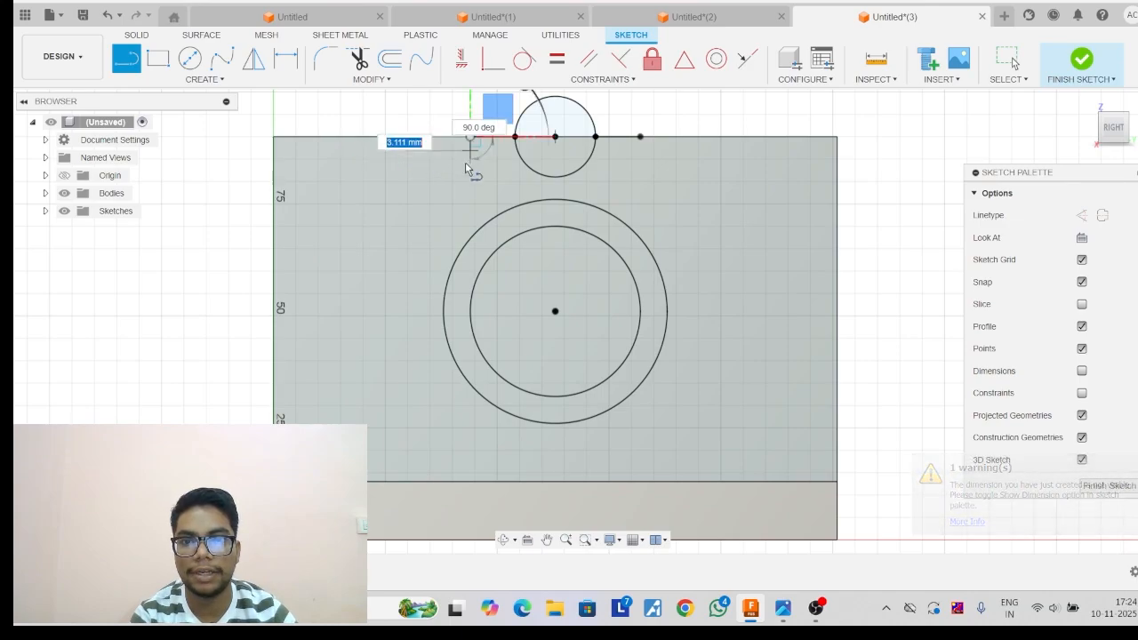
click(471, 237)
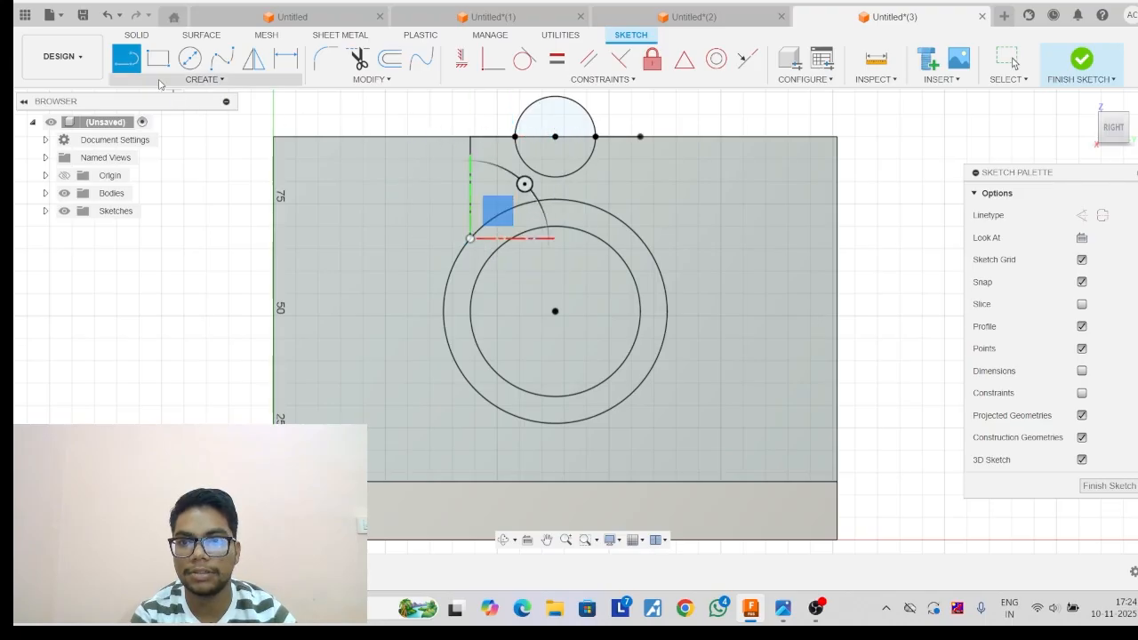
click(640, 137)
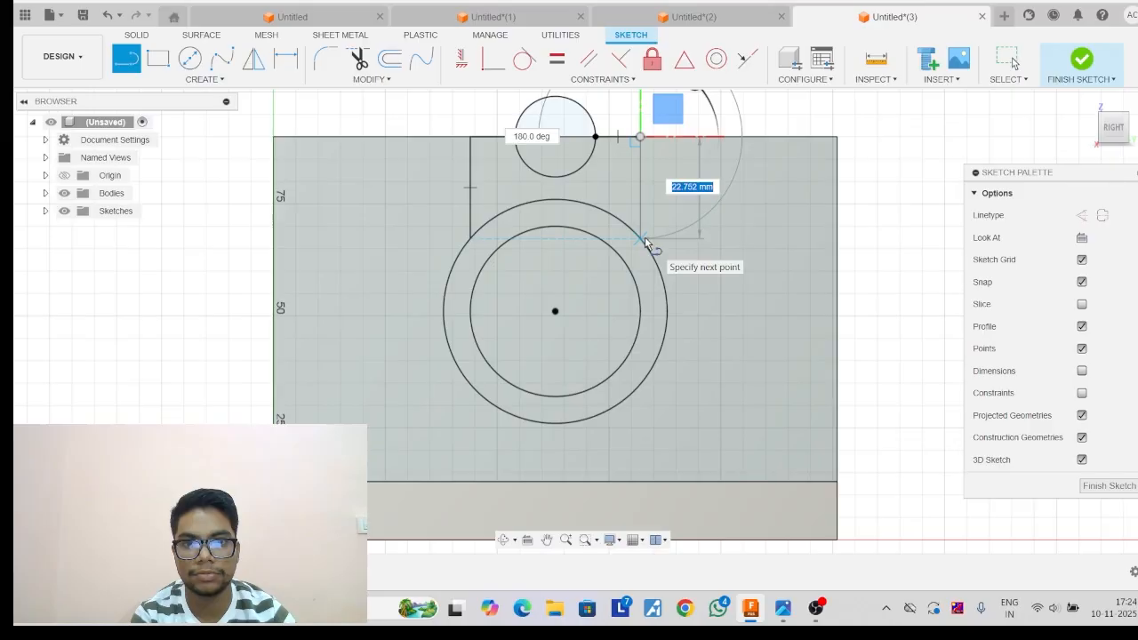
click(640, 237)
key(Escape)
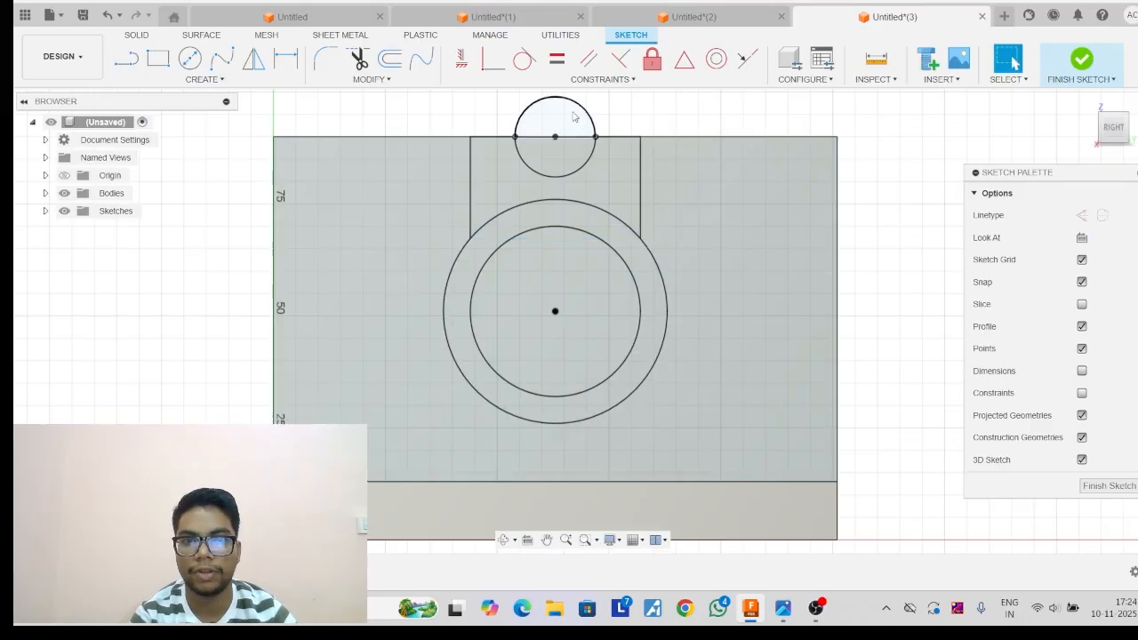
Trim the half of the 18 mm circle above the wall's upper edge and finish the sketch.
click(359, 58)
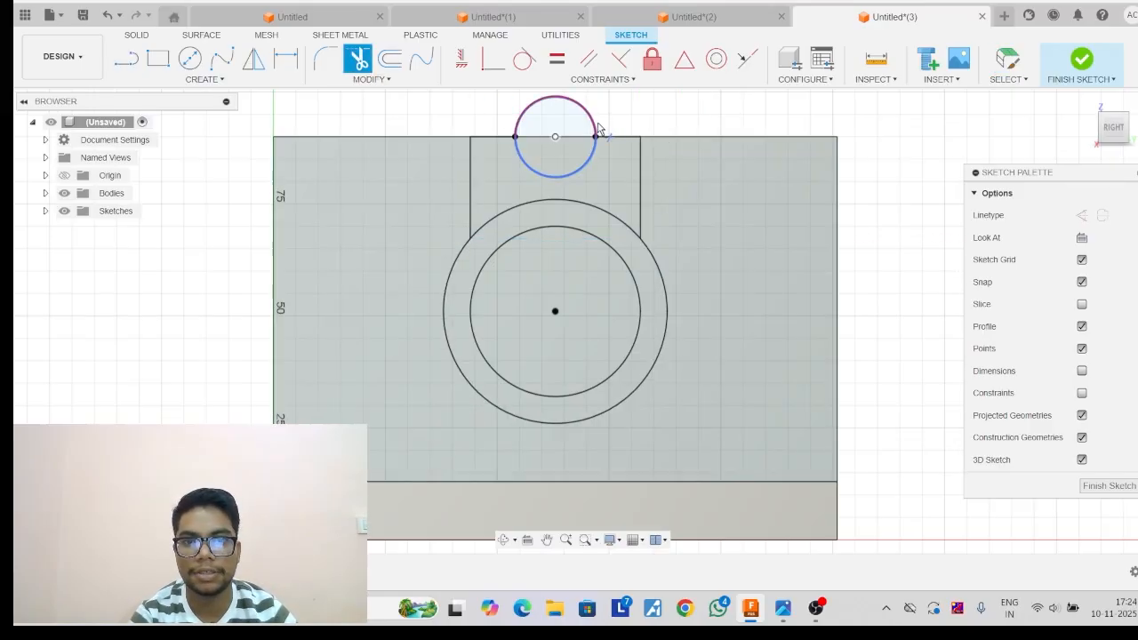
click(586, 121)
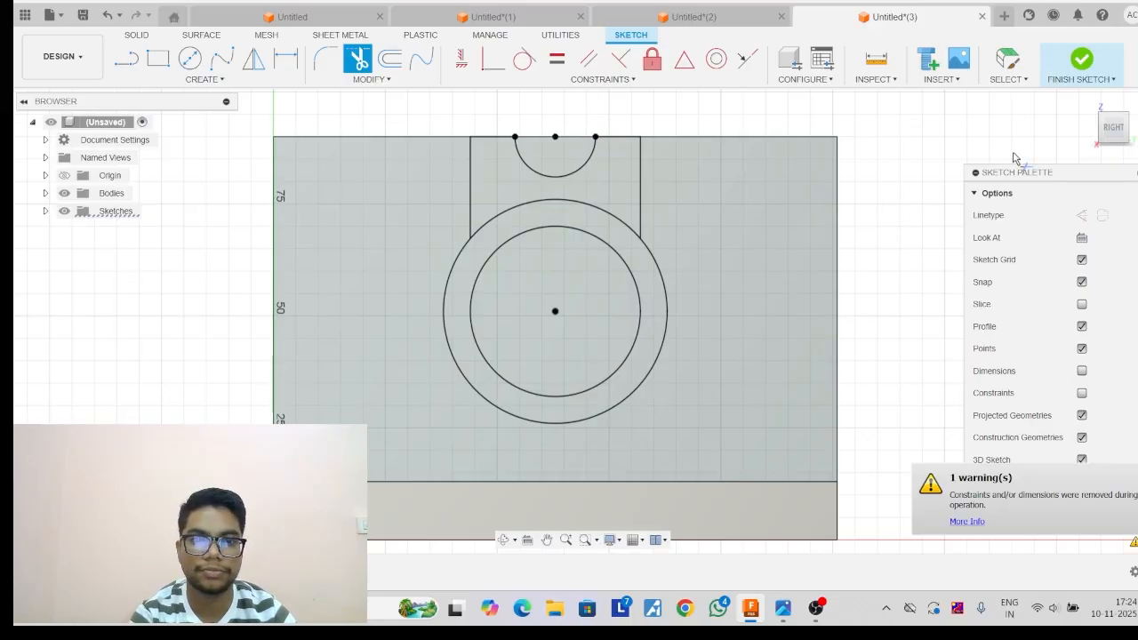
click(1093, 104)
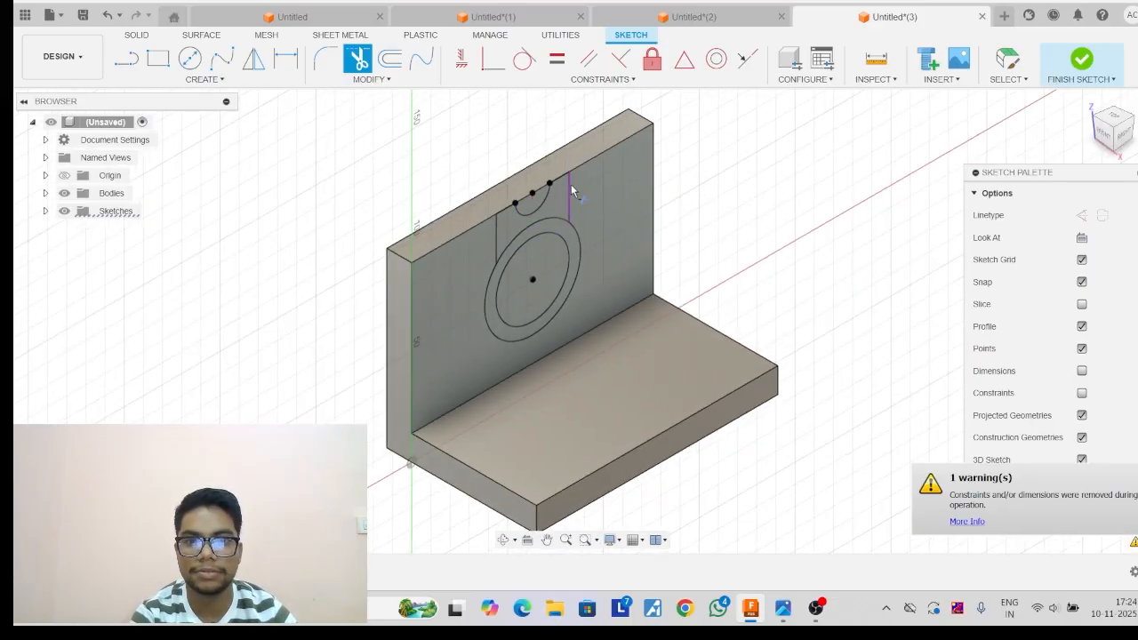
click(1080, 59)
Extrude the notched profile above the 50 mm circle 25 mm outward from the wall, joined to the bracket.
click(157, 59)
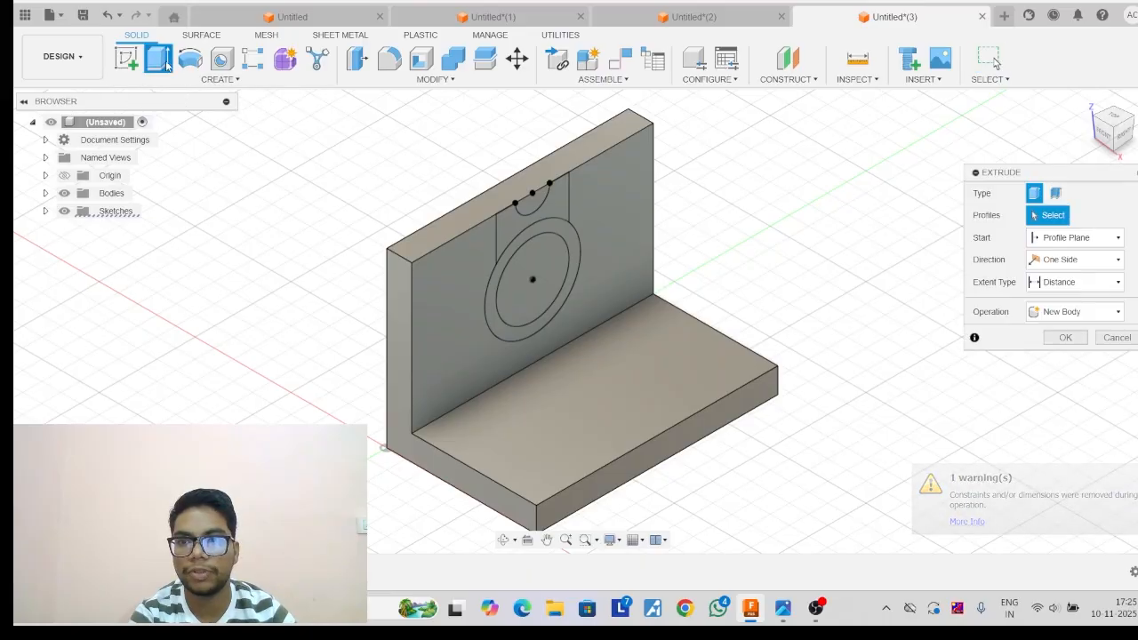
click(533, 234)
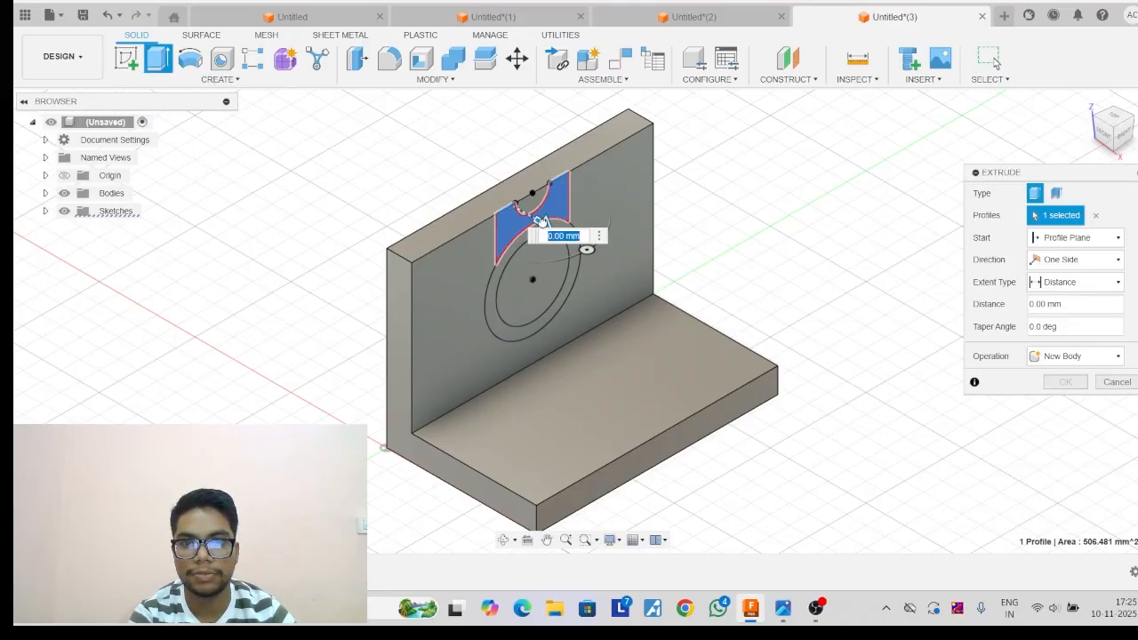
drag(539, 220, 591, 256)
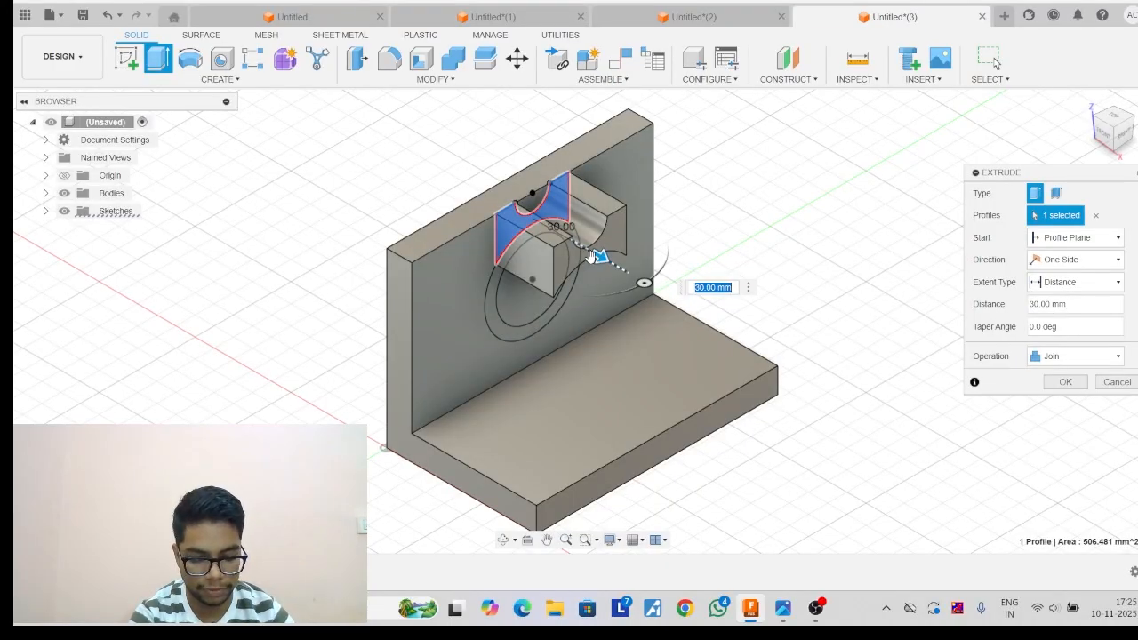
key(Return)
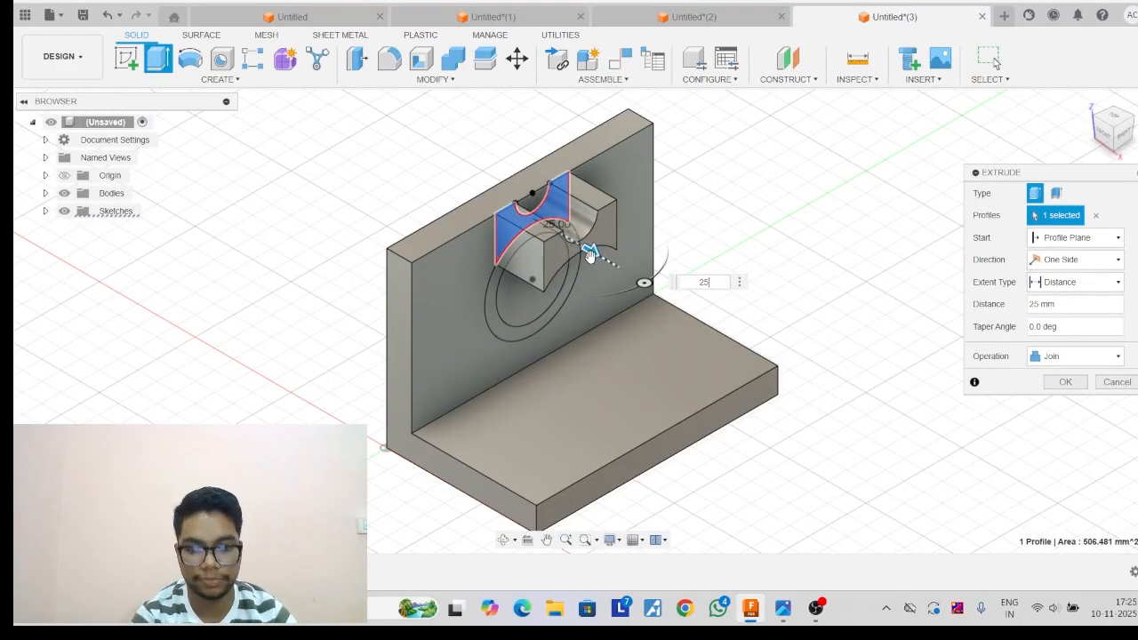
key(Return)
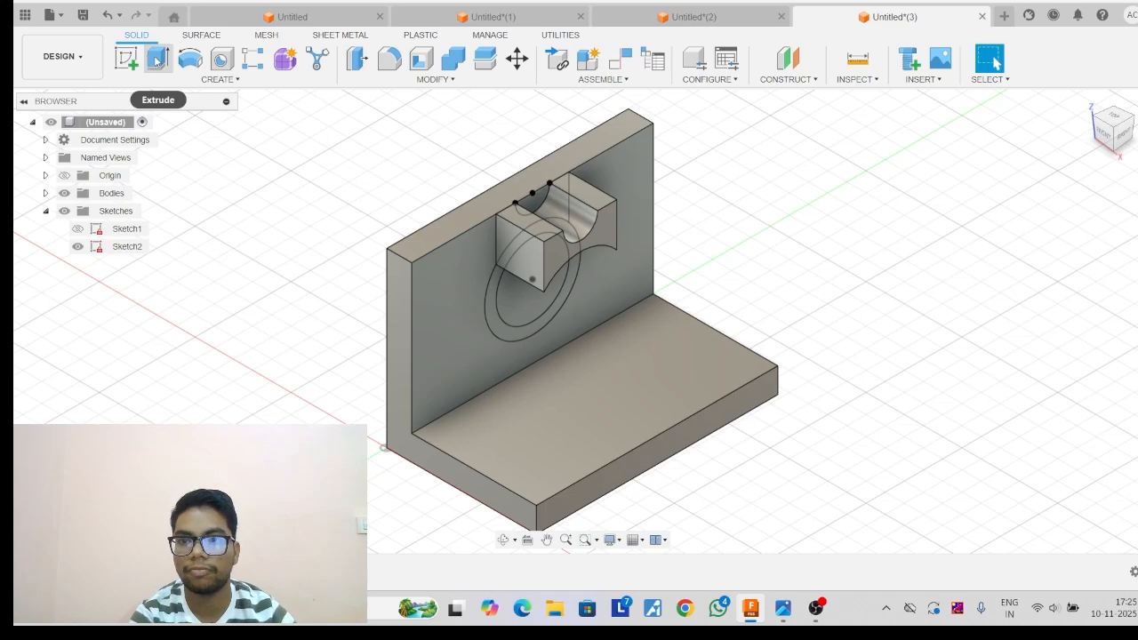
Extrude the ring between the two concentric circles outward past the notched block, joined to the bracket.
click(157, 58)
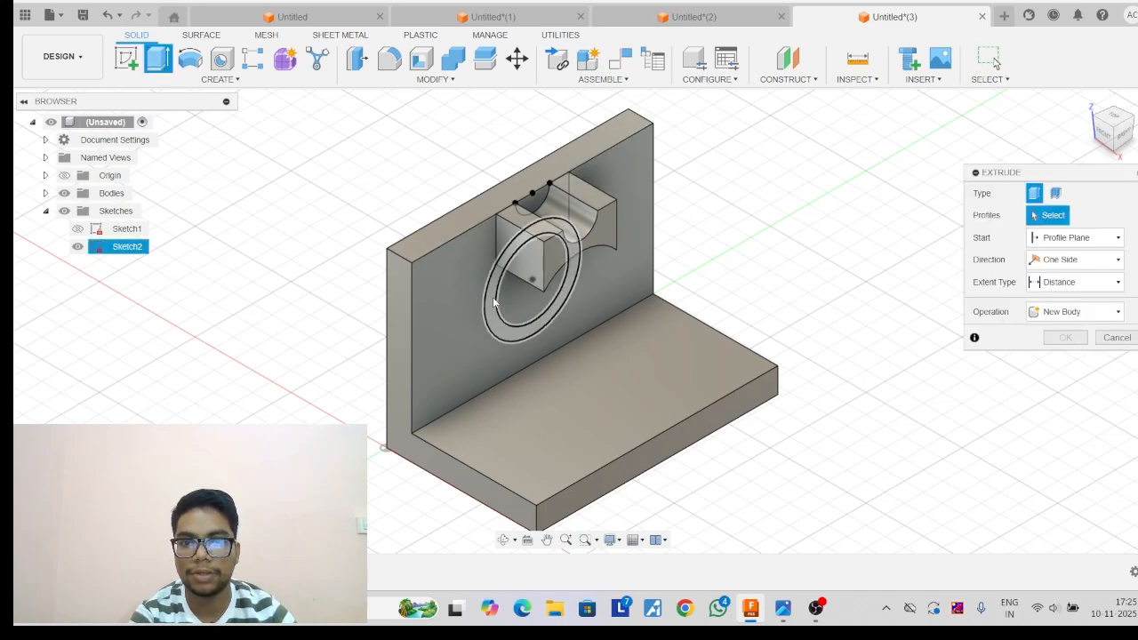
click(493, 302)
drag(544, 326, 594, 377)
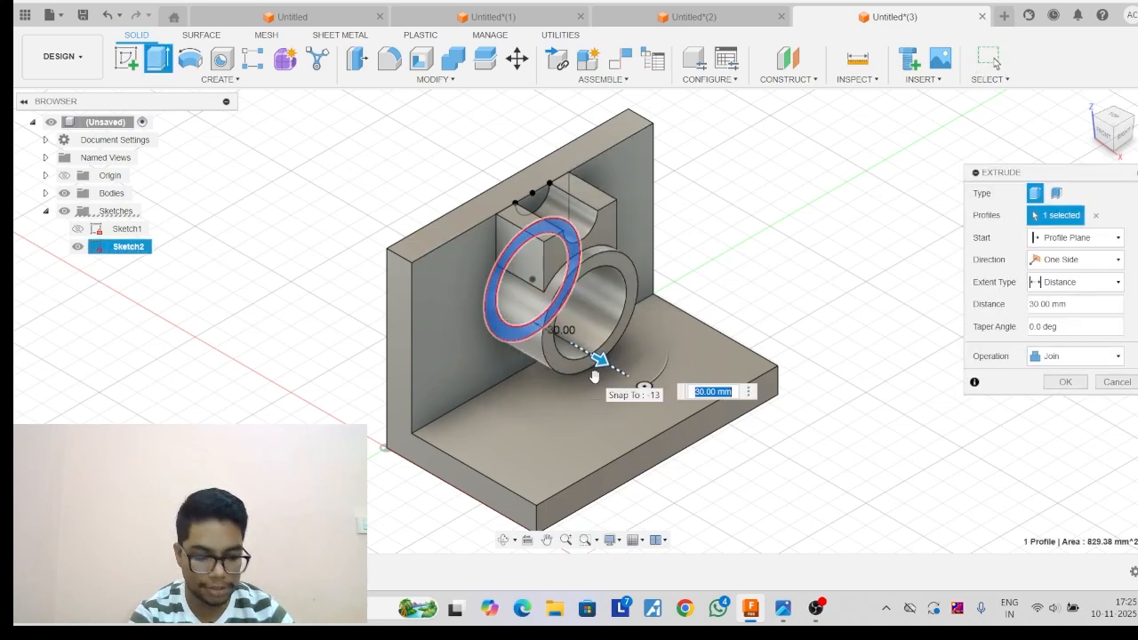
key(Return)
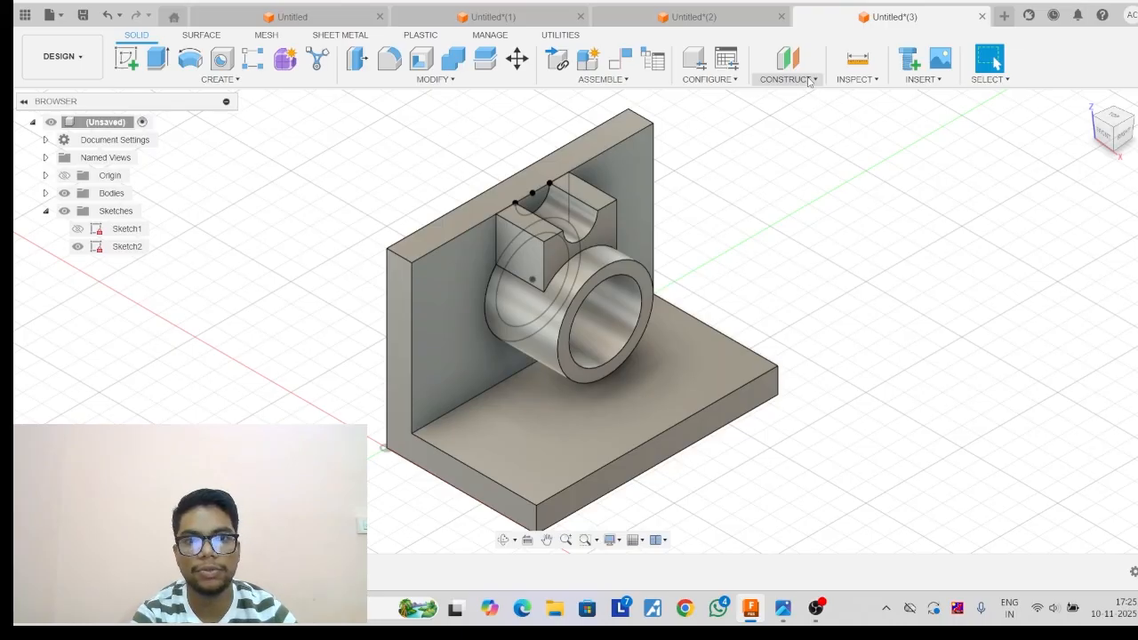
Create a construction plane offset 63 mm from the XZ plane, through the middle of the bracket.
click(809, 80)
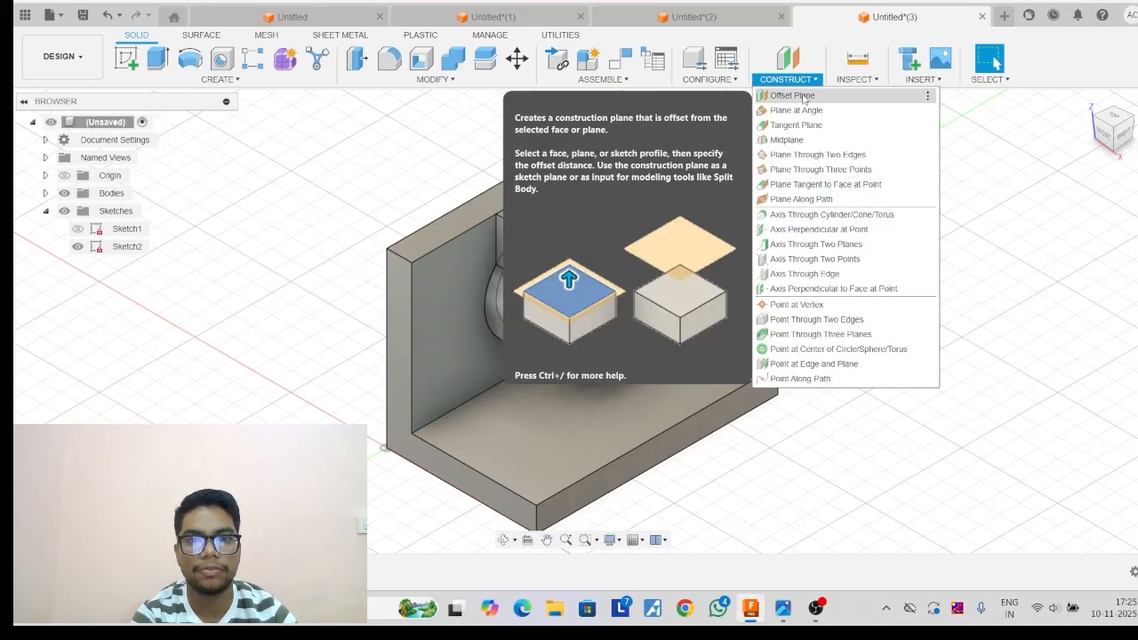
click(805, 96)
click(414, 425)
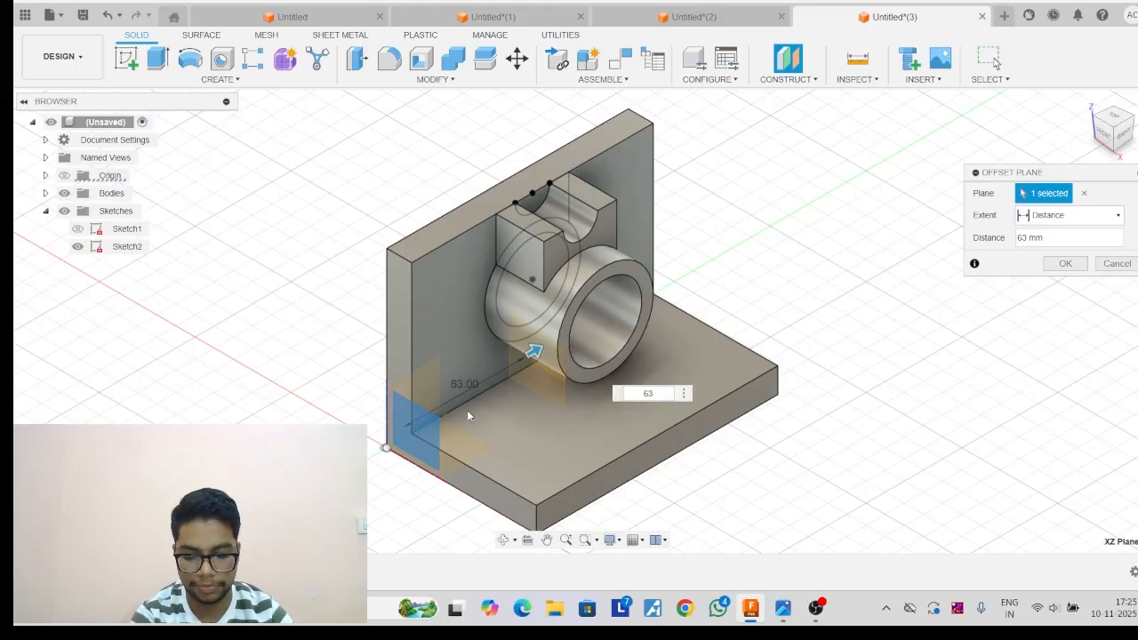
key(Return)
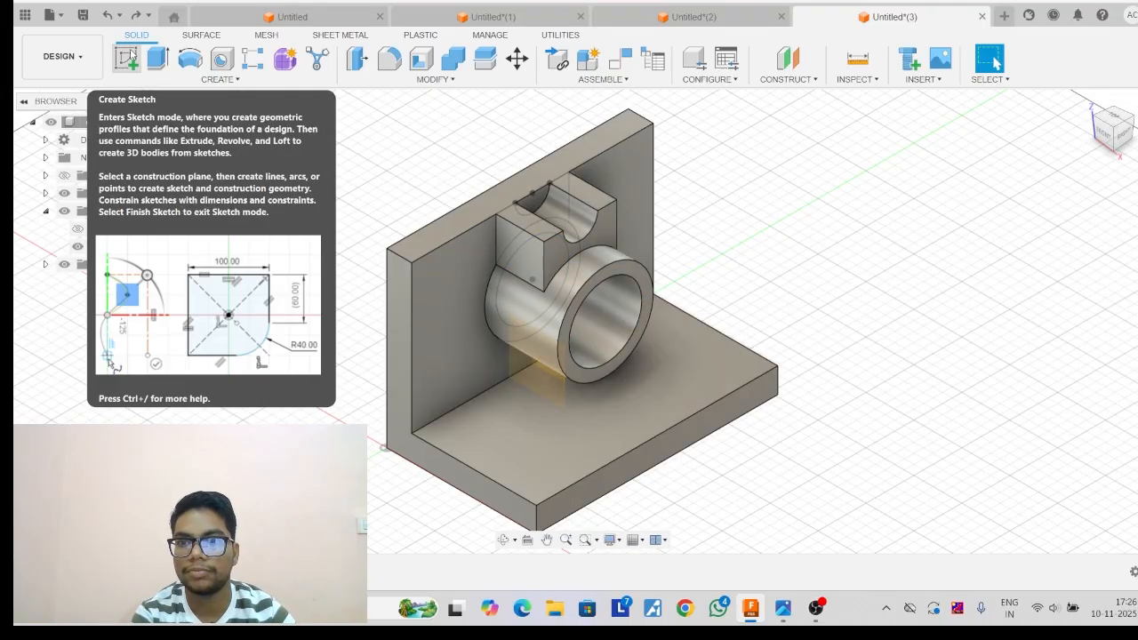
Start a sketch on the offset mid-plane and project the hollow cylinder's outer face into it.
click(129, 58)
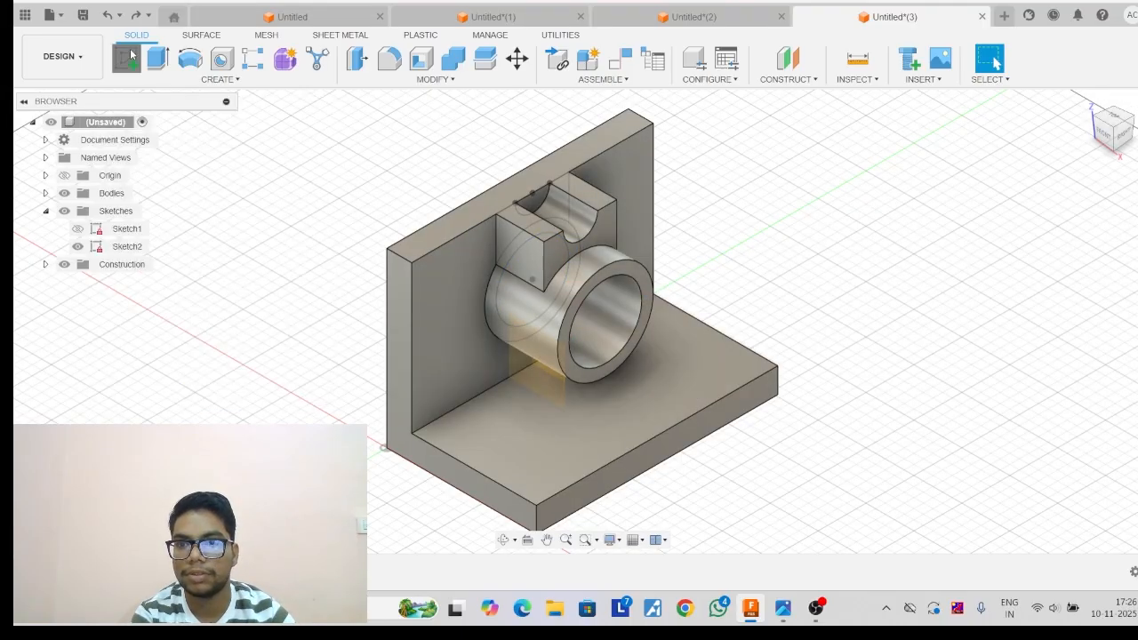
click(547, 372)
click(203, 79)
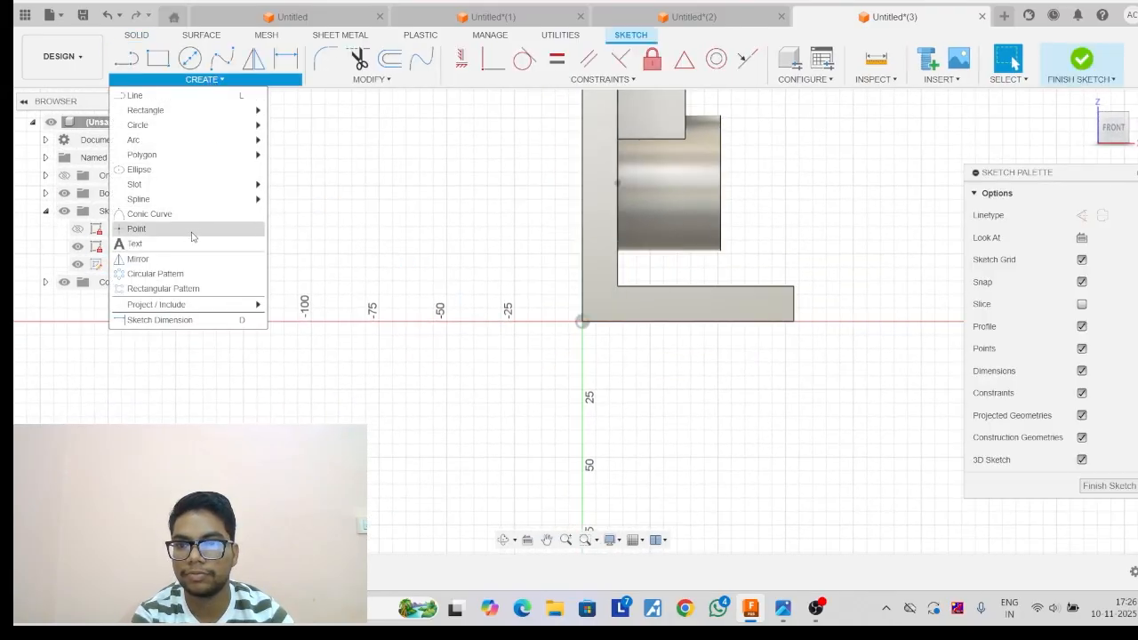
mouse_move(185, 305)
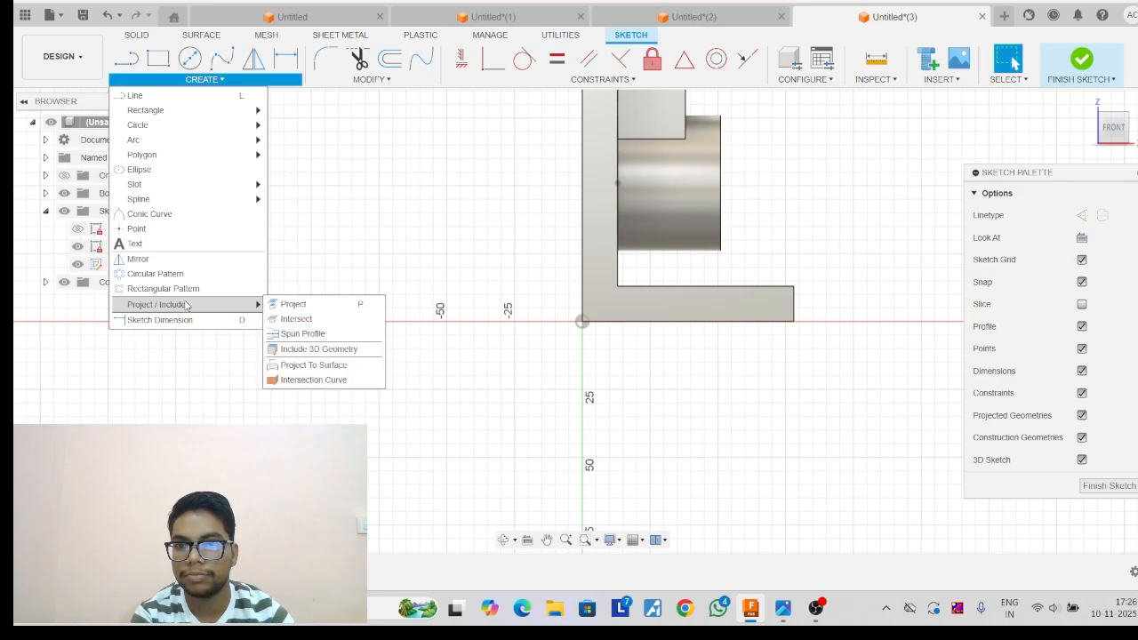
click(290, 303)
click(703, 181)
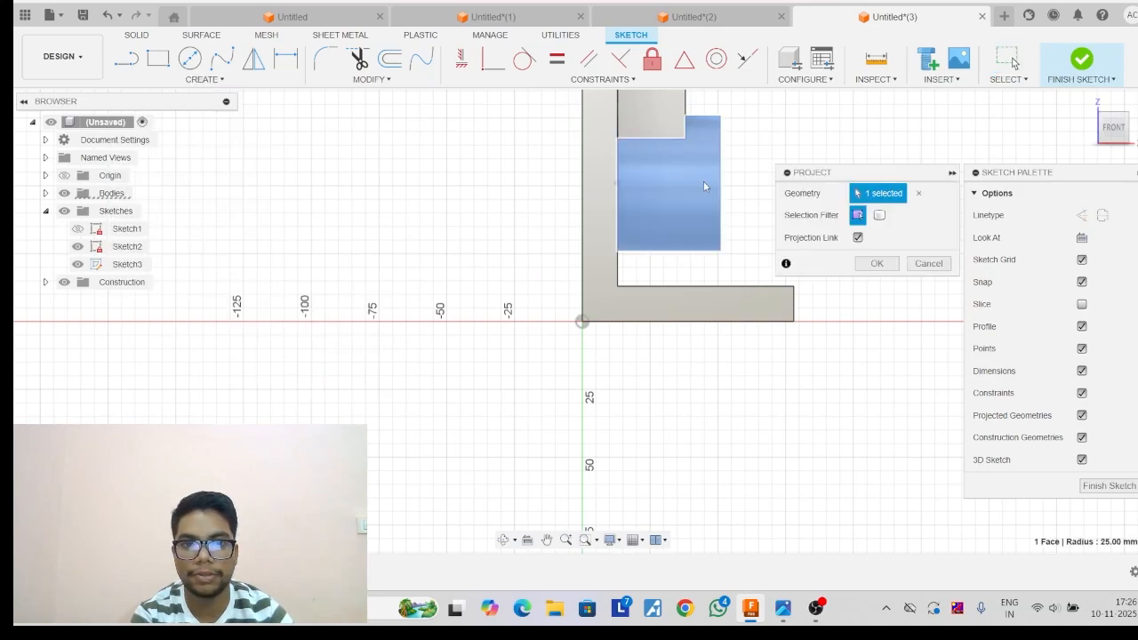
click(876, 264)
Draw a line from the cylinder's lower outer corner to the base plate's upper outer corner and finish the sketch.
click(126, 58)
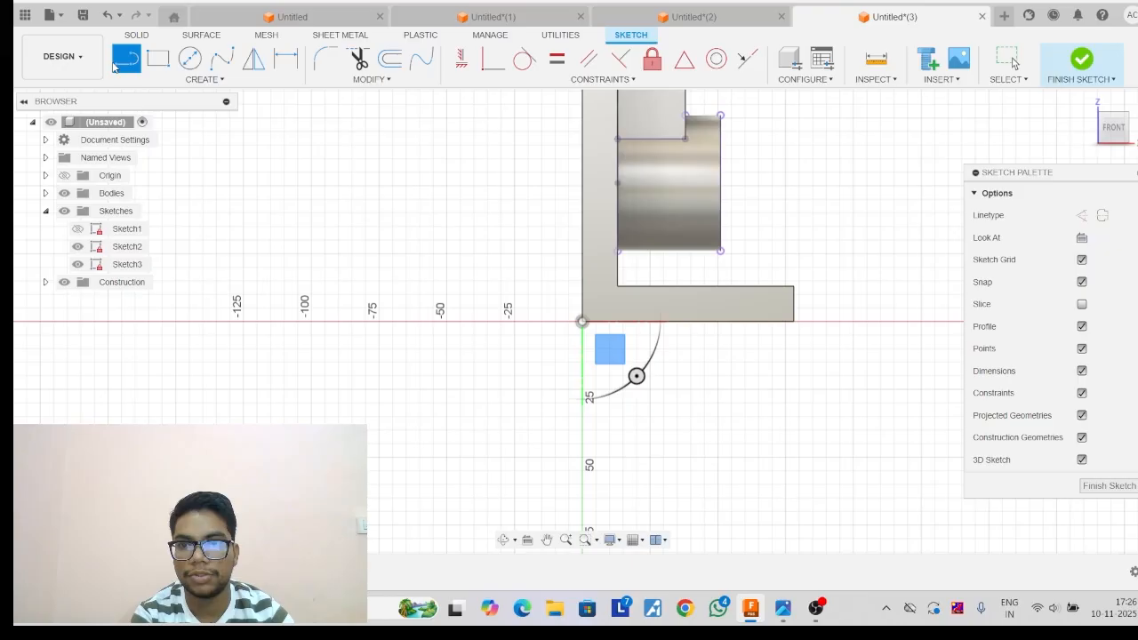
click(722, 251)
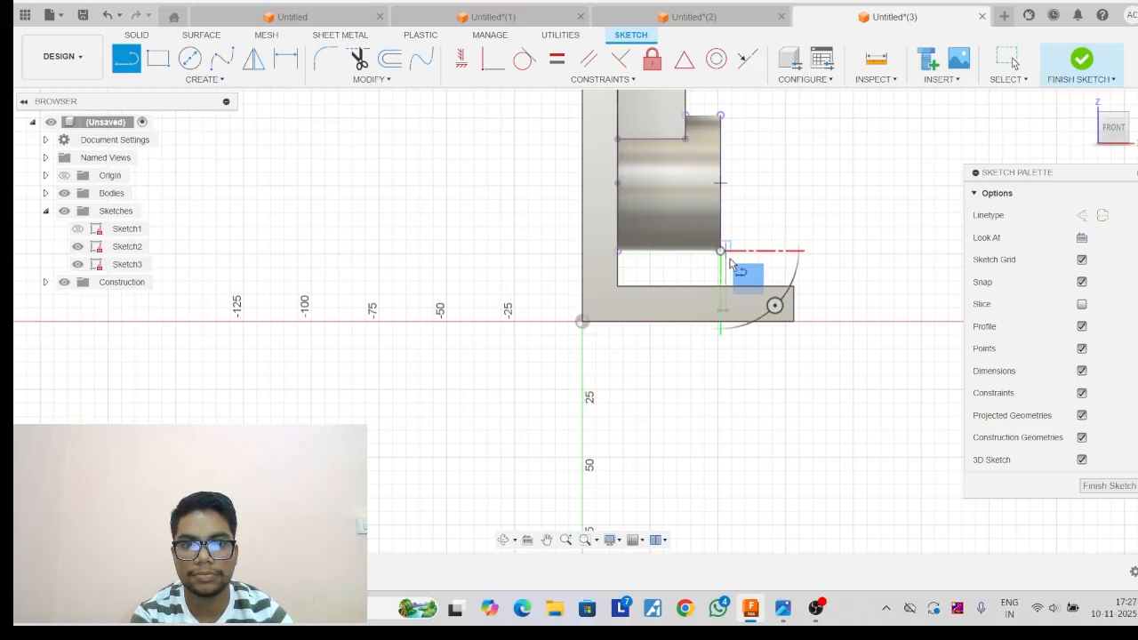
click(793, 287)
key(Escape)
scroll(793, 287, up, 2)
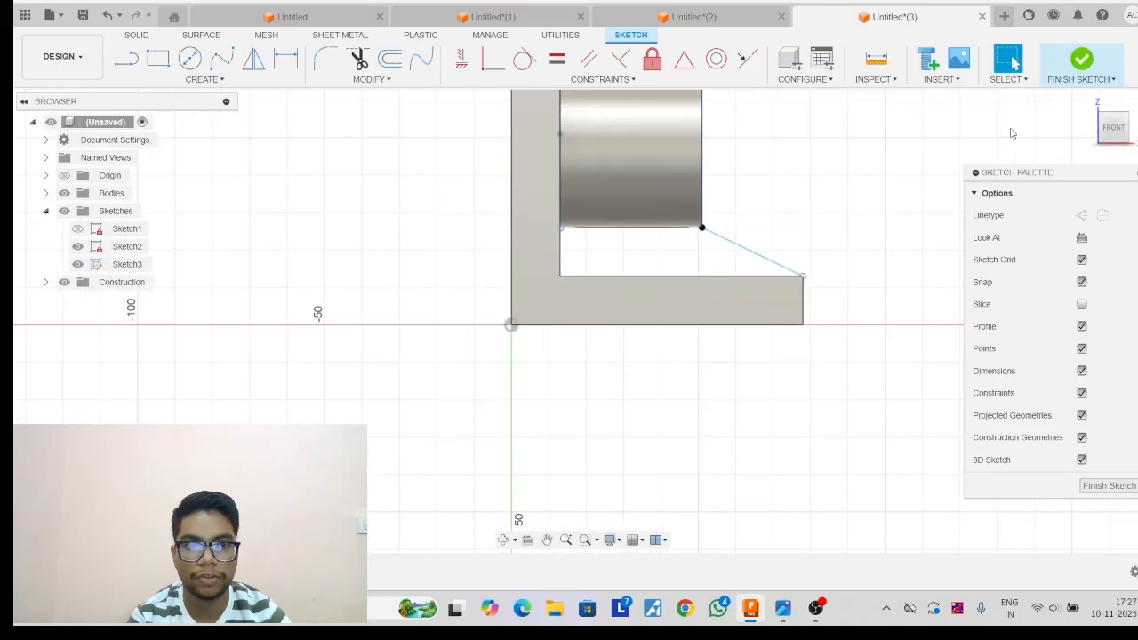
click(1082, 59)
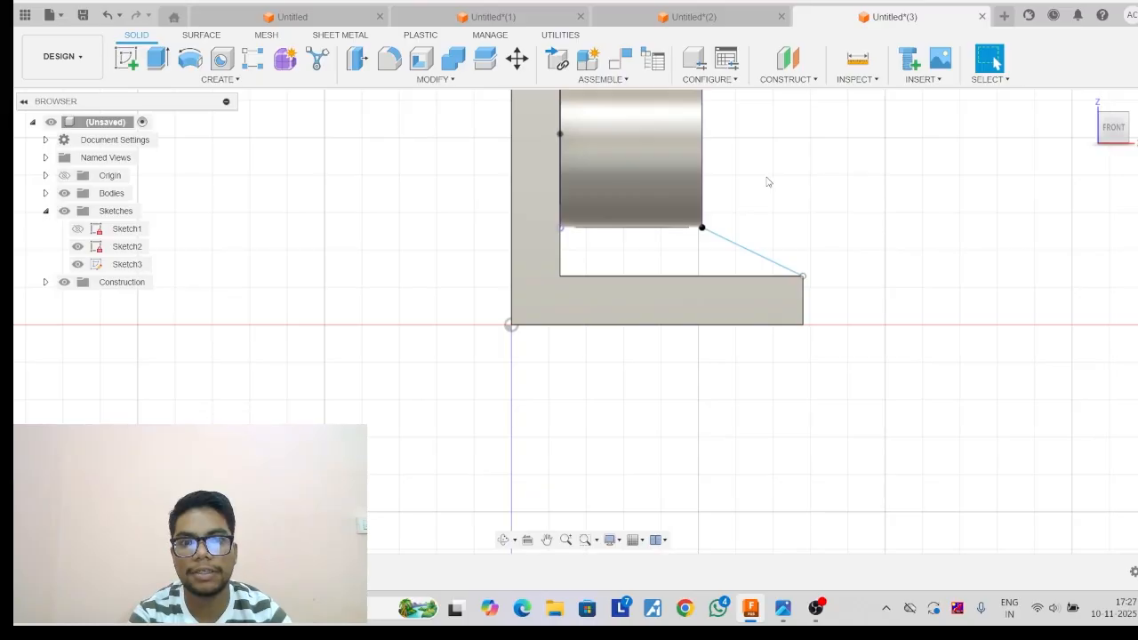
Create a 25 mm thick rib from the sloped line, extending To Next, between the cylinder and the base plate.
middle_drag(767, 182, 696, 297)
click(215, 80)
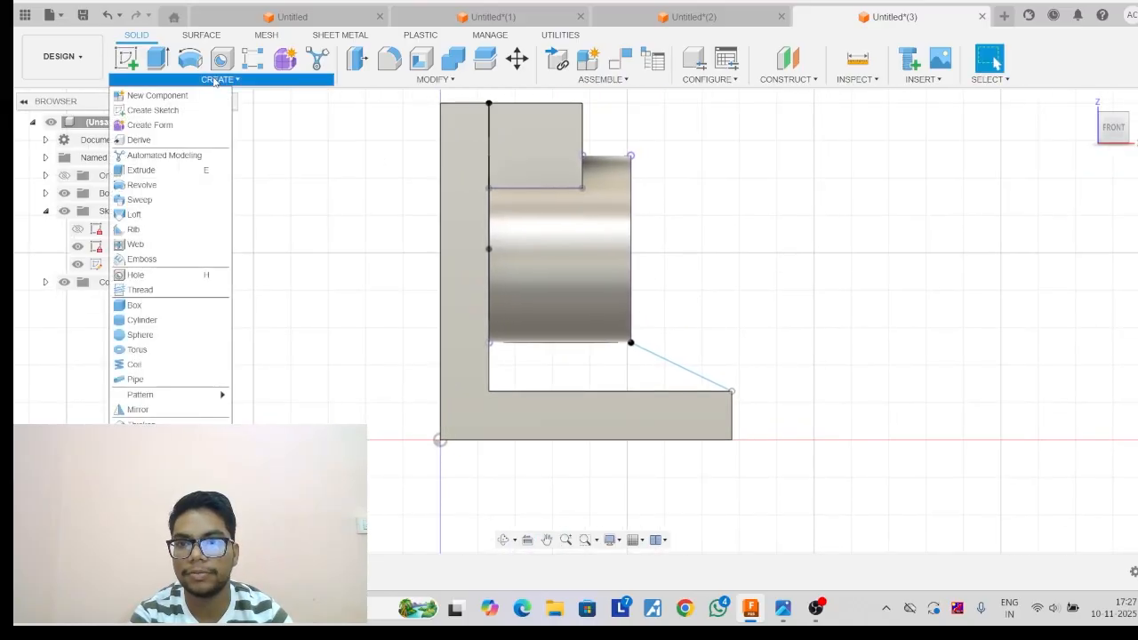
click(137, 231)
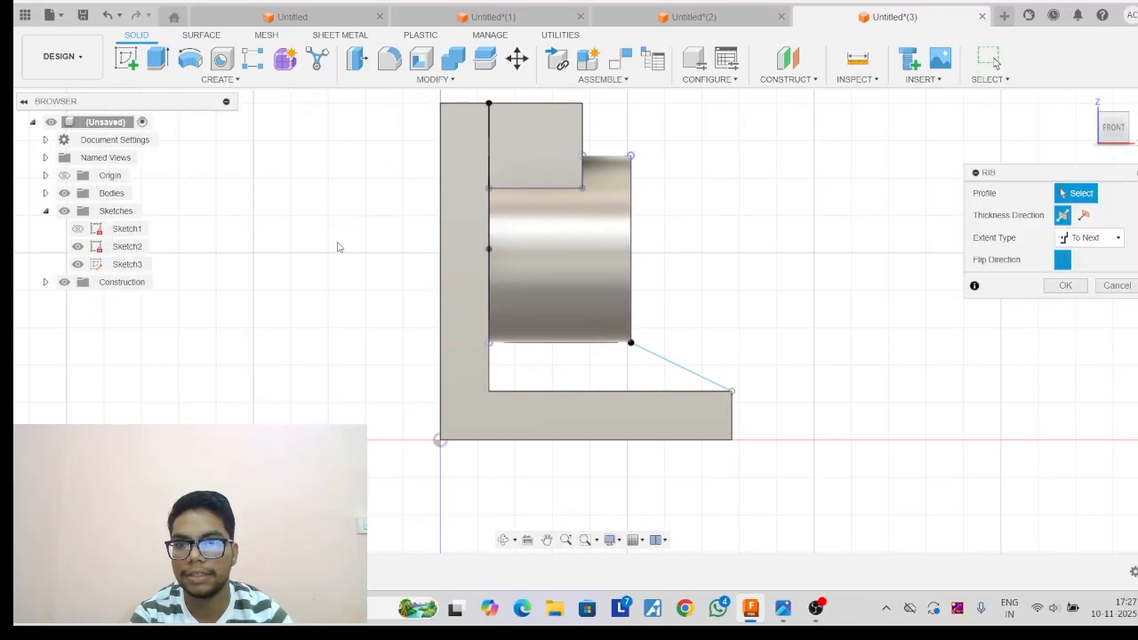
click(1086, 104)
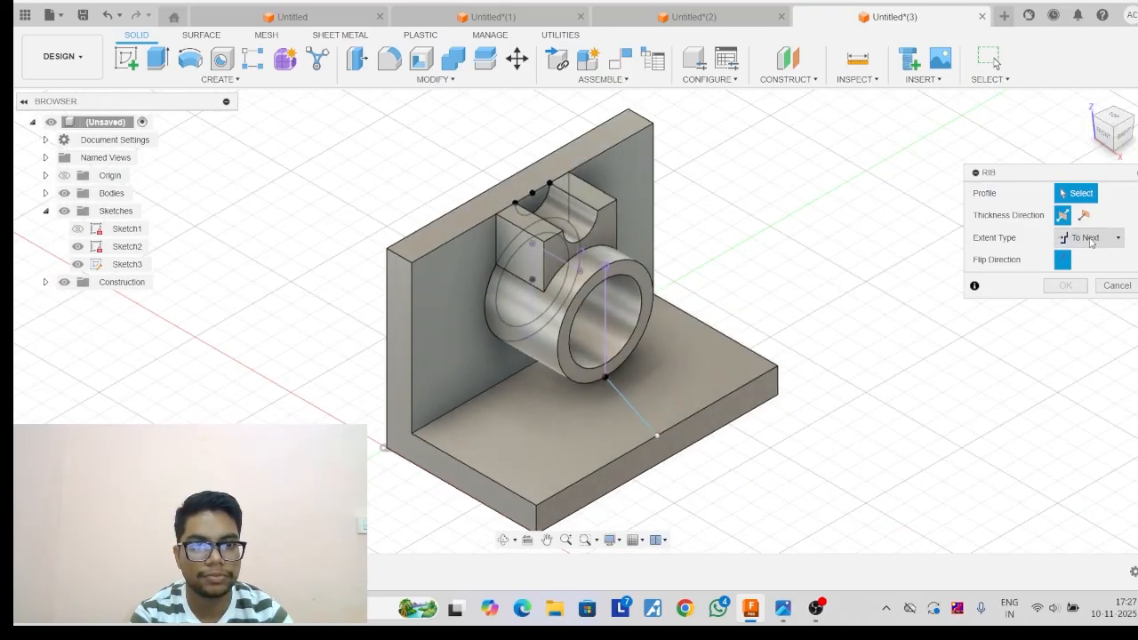
click(628, 408)
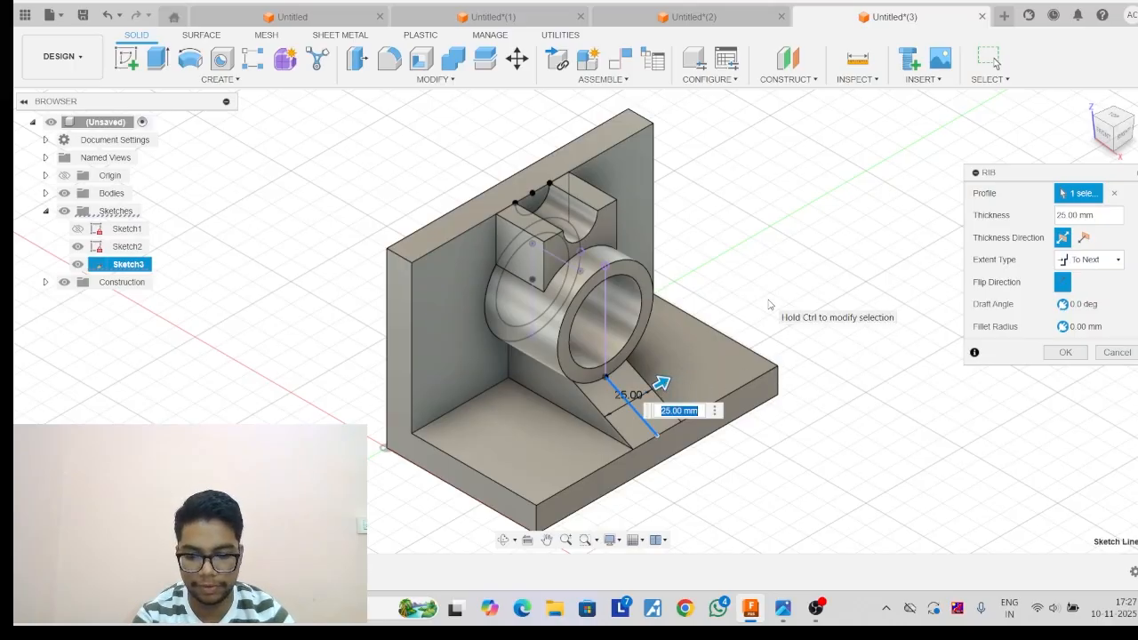
key(Return)
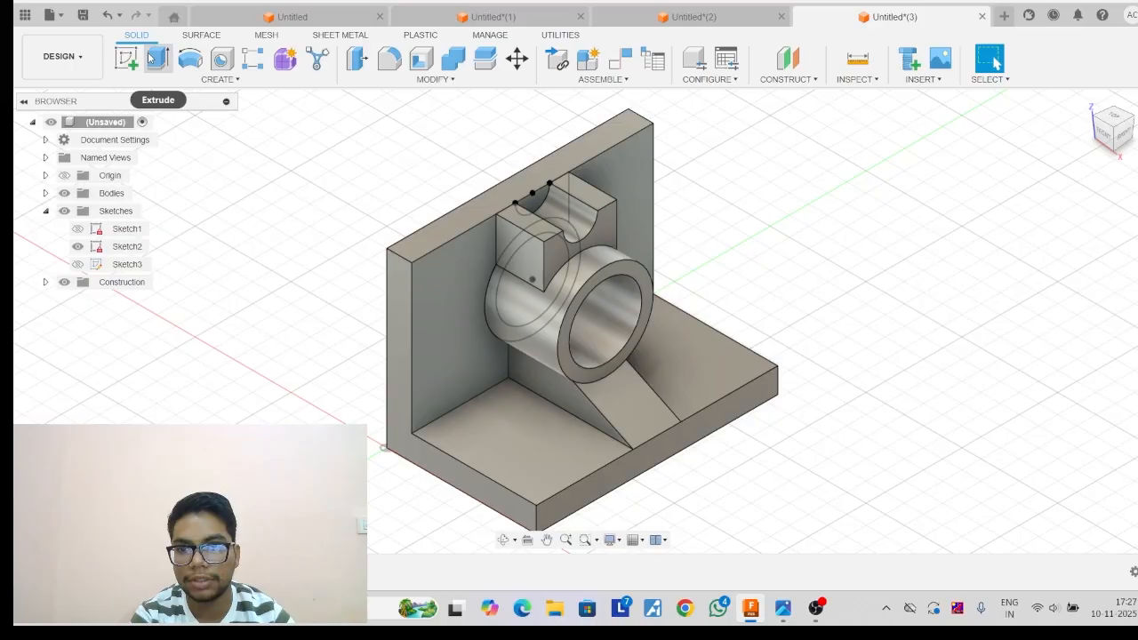
Cut the half-circle profile at the wall's upper edge through all of the wall with Extrude.
click(158, 58)
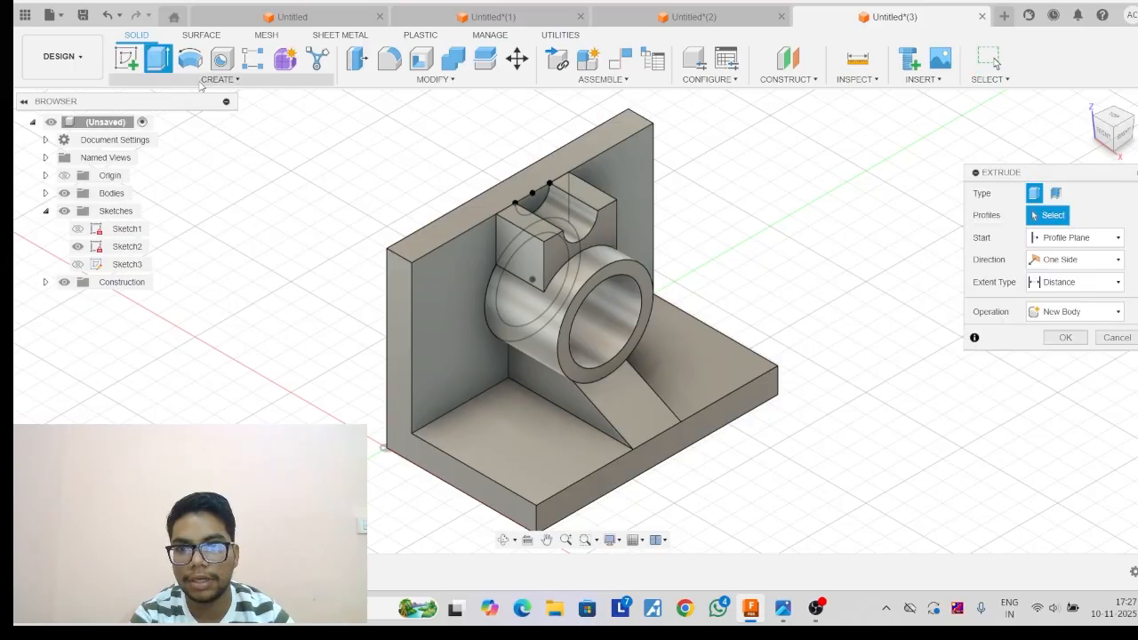
click(537, 206)
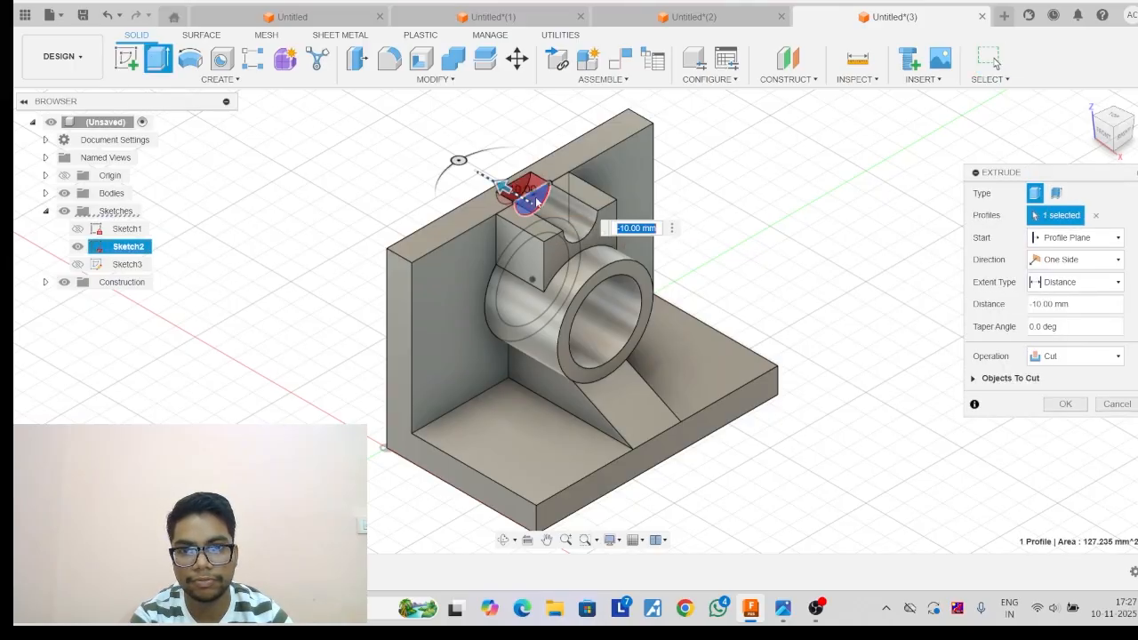
click(1108, 282)
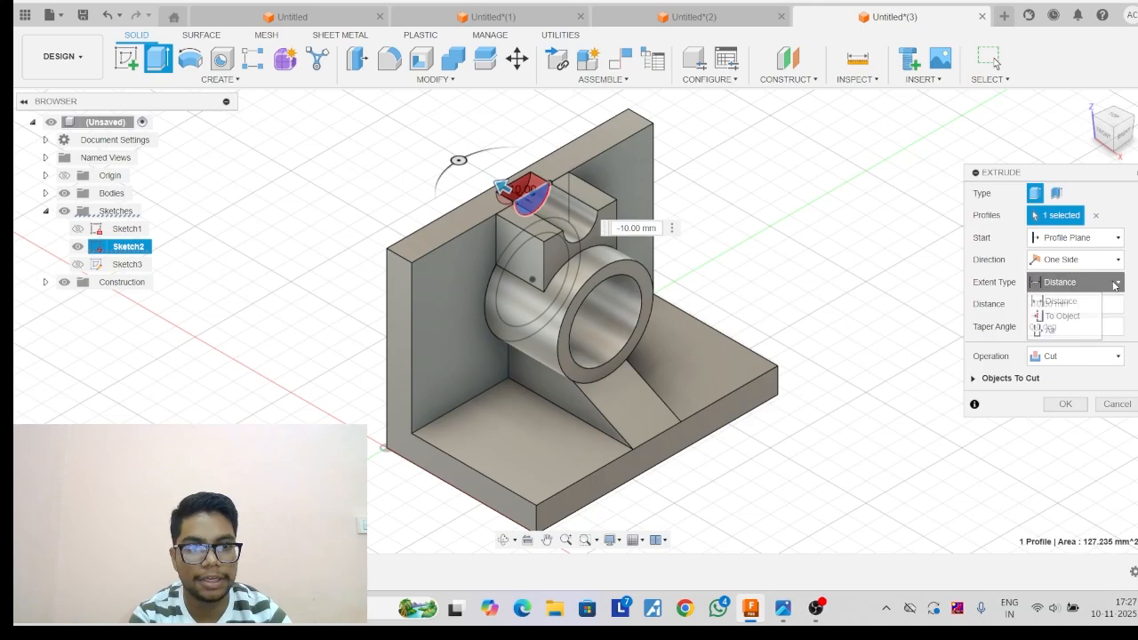
click(1050, 331)
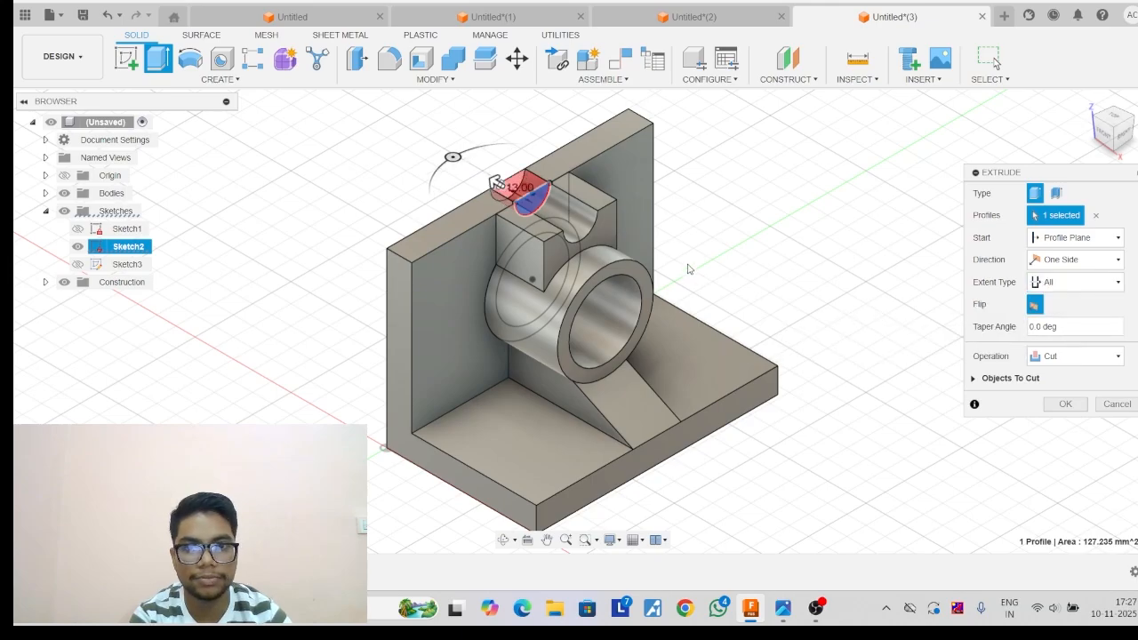
click(1064, 405)
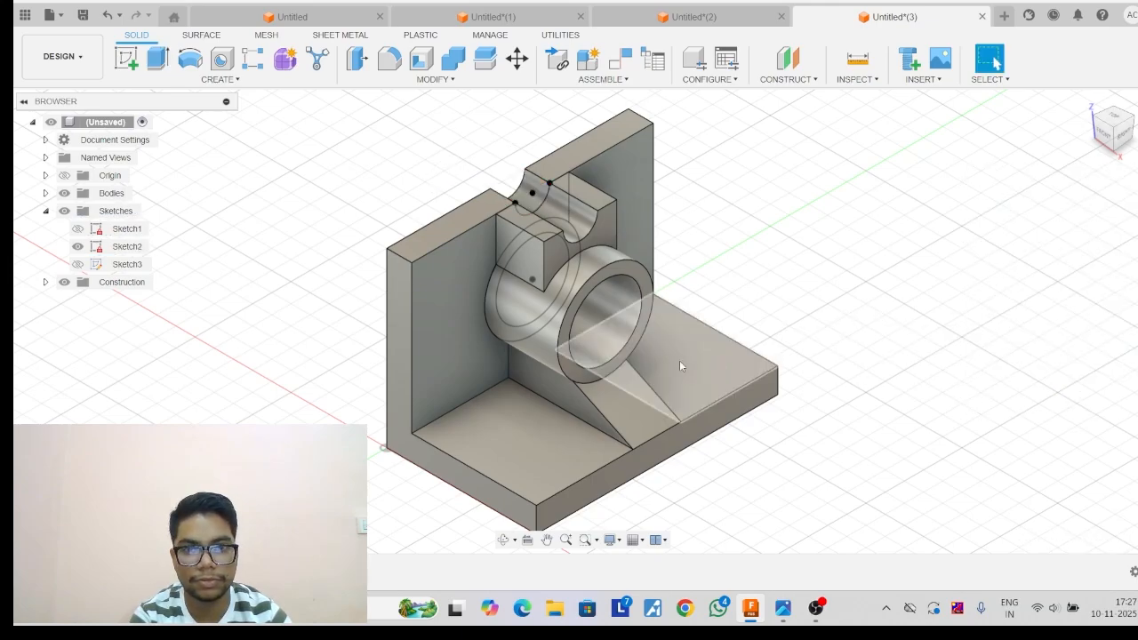
Cut the cylinder's inner circle profile through the vertical wall with Extrude, using the All extent.
click(1123, 135)
key(e)
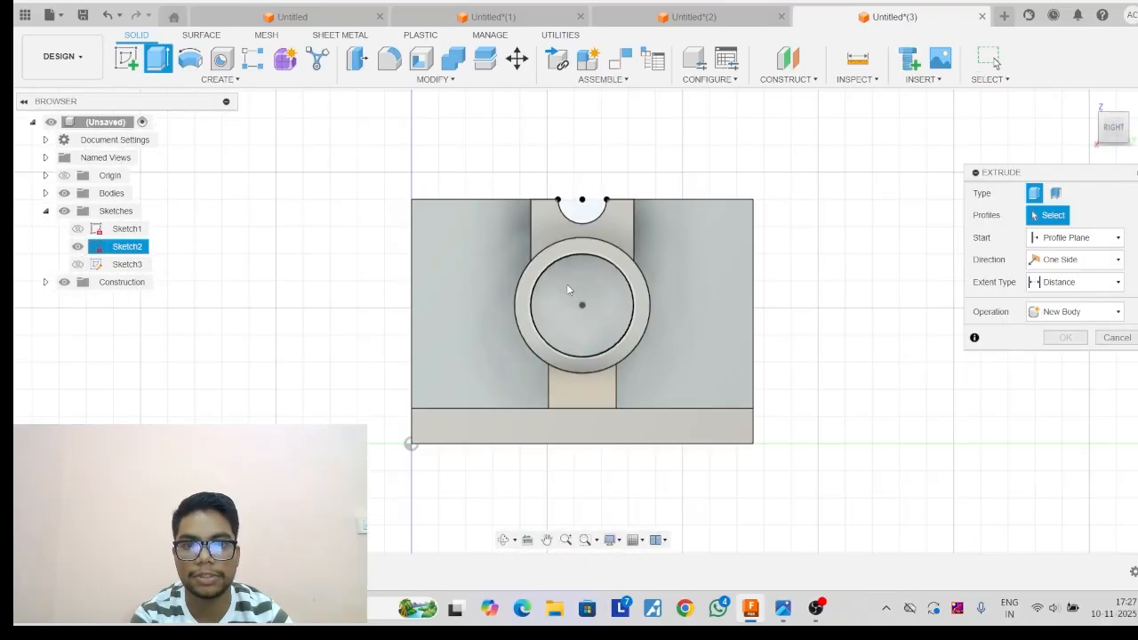
click(566, 283)
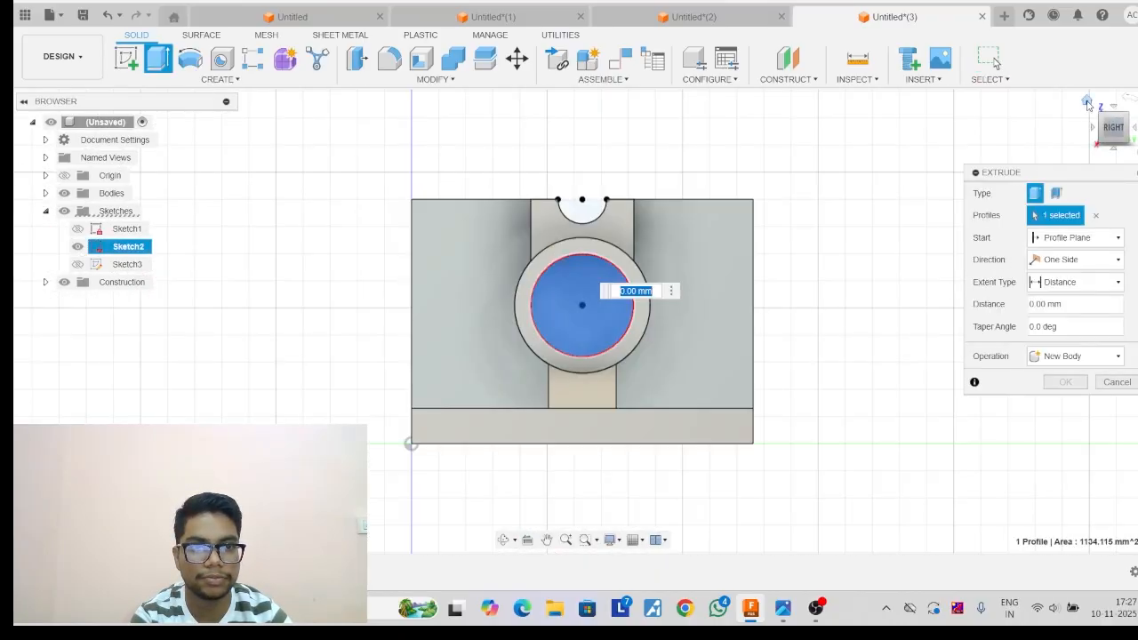
click(1087, 102)
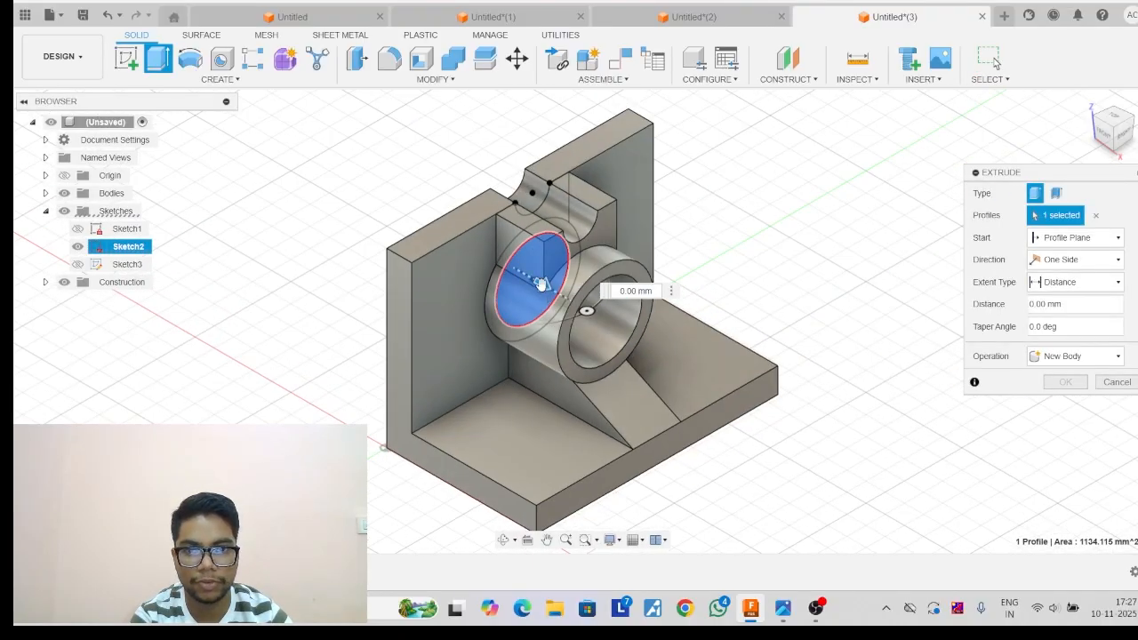
drag(538, 282, 518, 267)
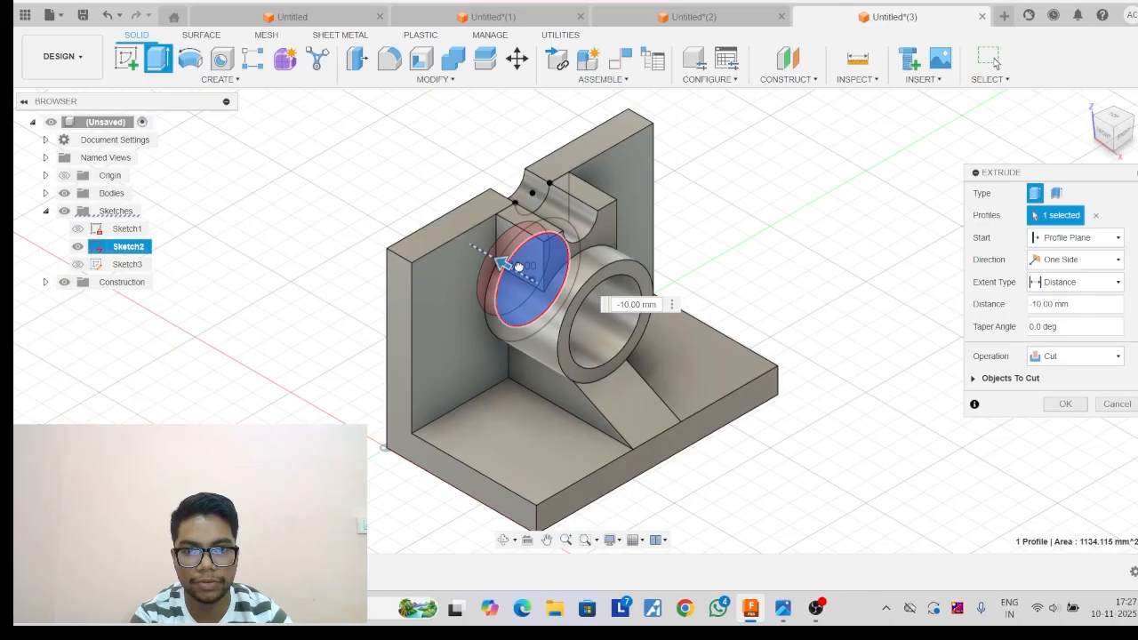
click(1084, 284)
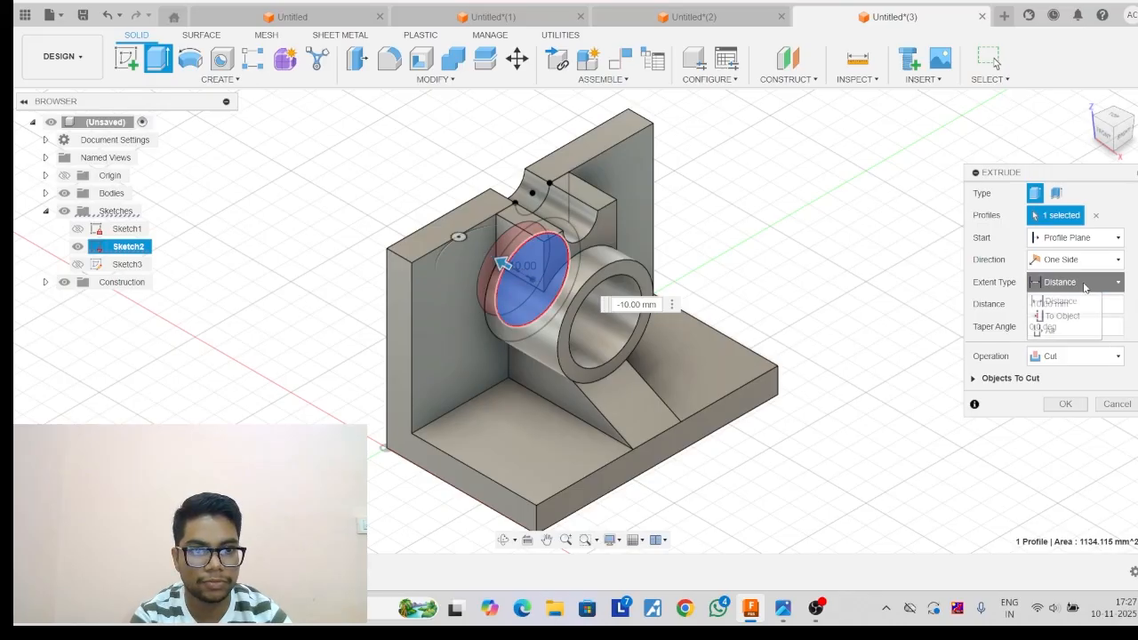
click(1054, 331)
click(1065, 403)
Fillet the vertical wall's two upper corner edges with a 25 mm radius.
key(f)
click(402, 258)
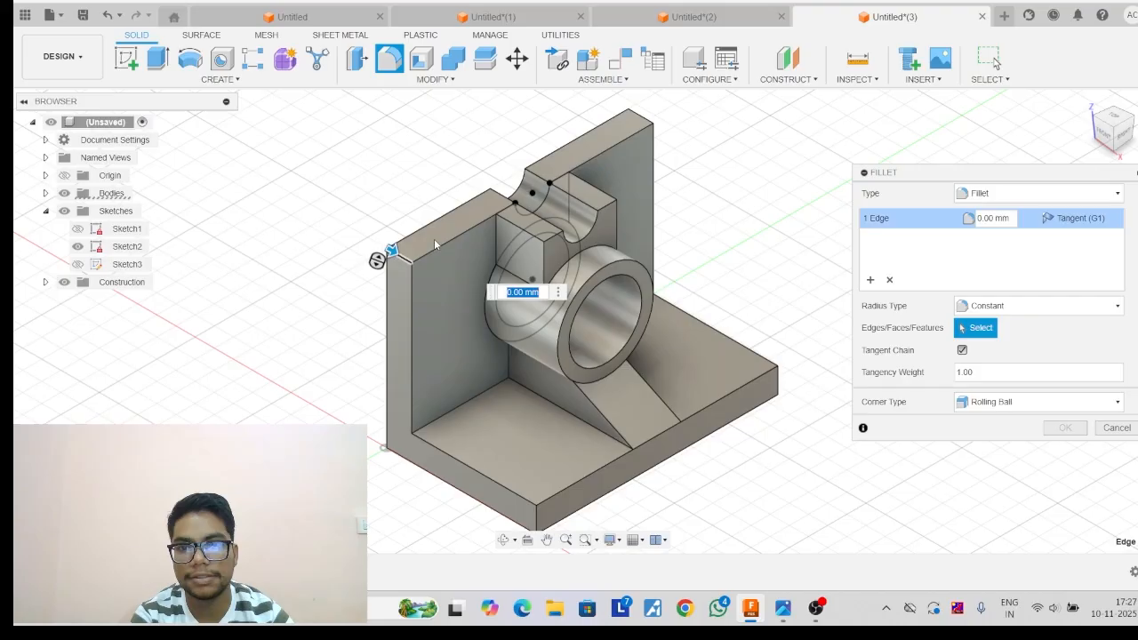
click(639, 115)
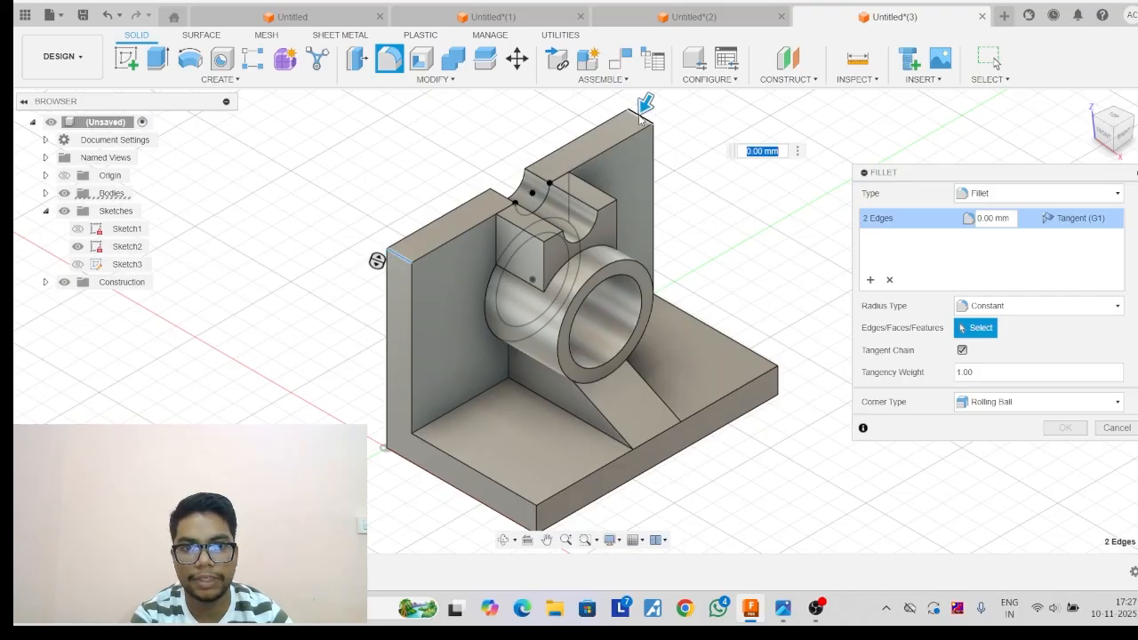
text(25)
key(Return)
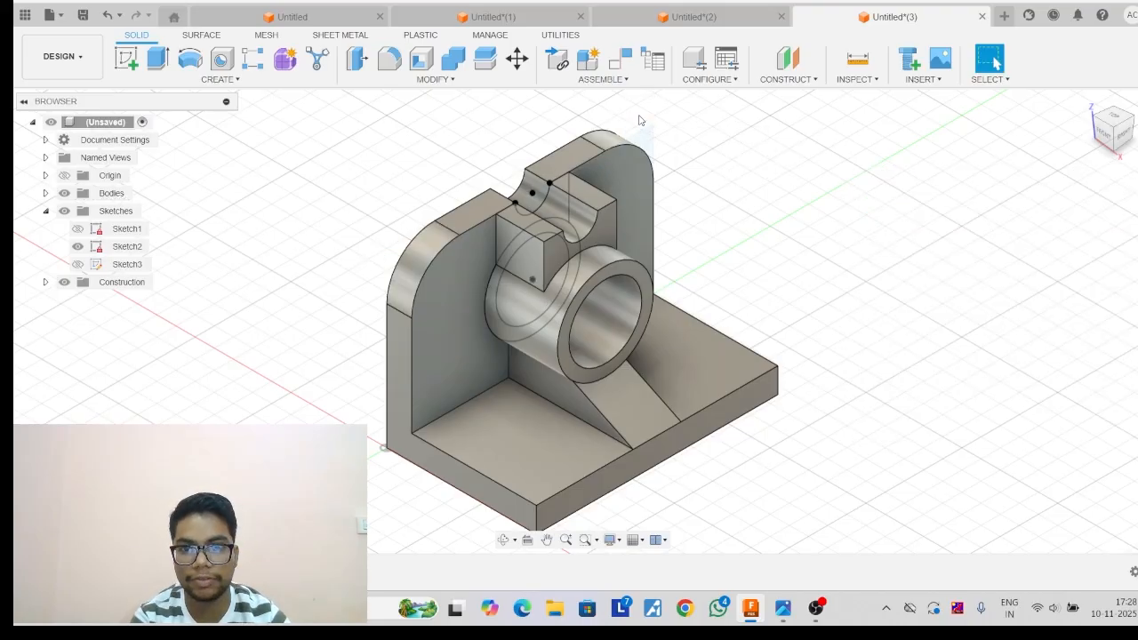
Check the hole dimensions in the reference drawing image and place a hole on the wall's inner face near the origin-side rounded corner.
click(435, 345)
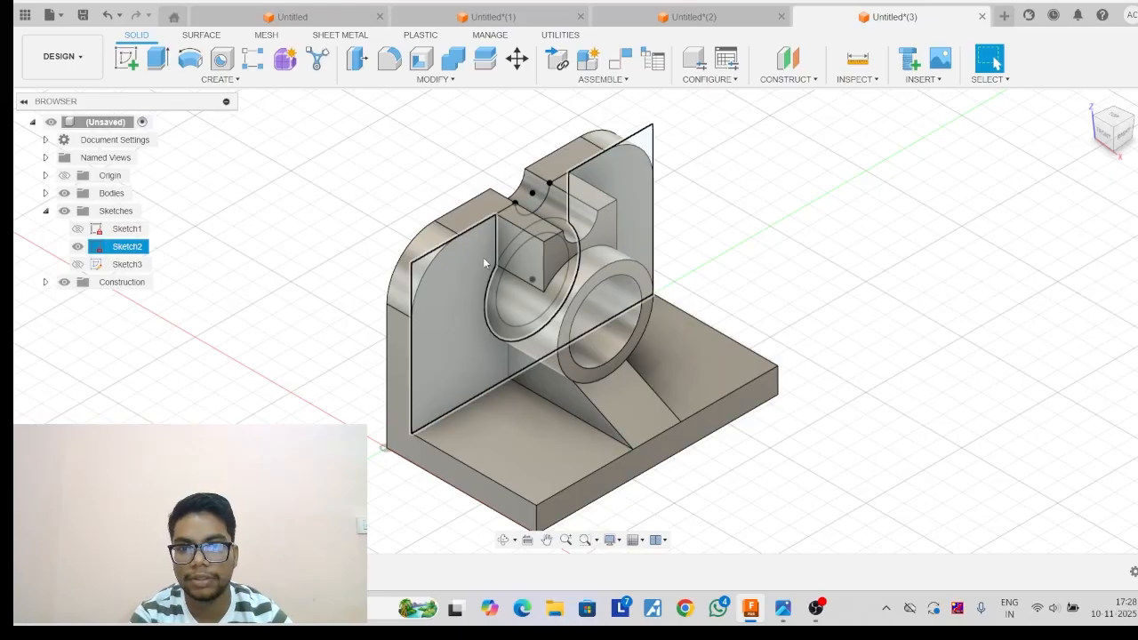
click(782, 608)
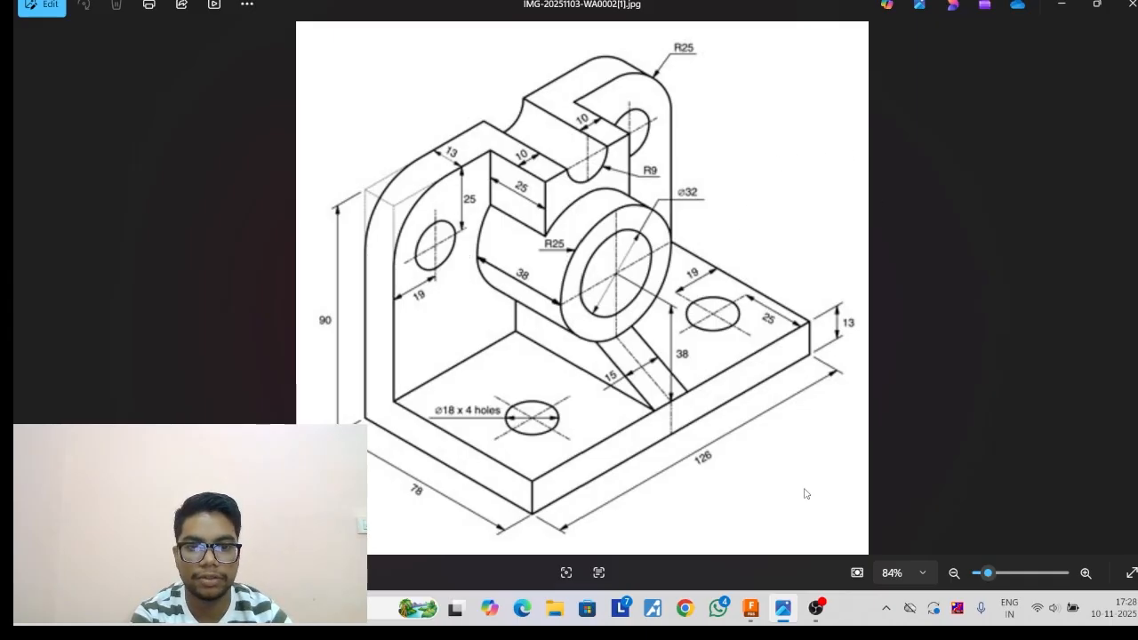
click(751, 608)
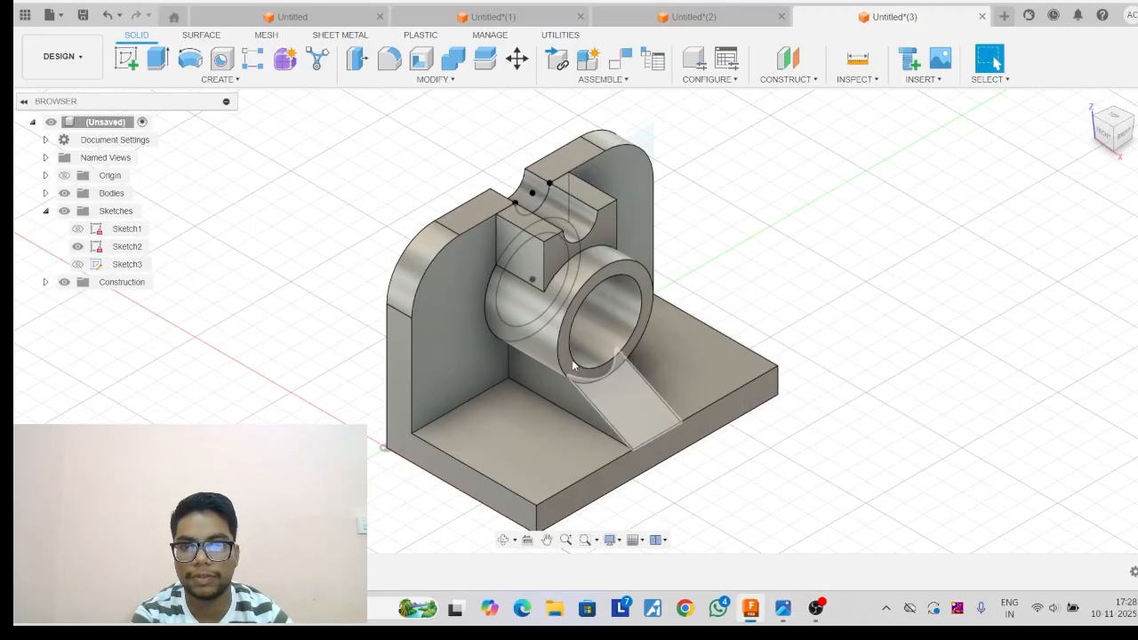
click(447, 326)
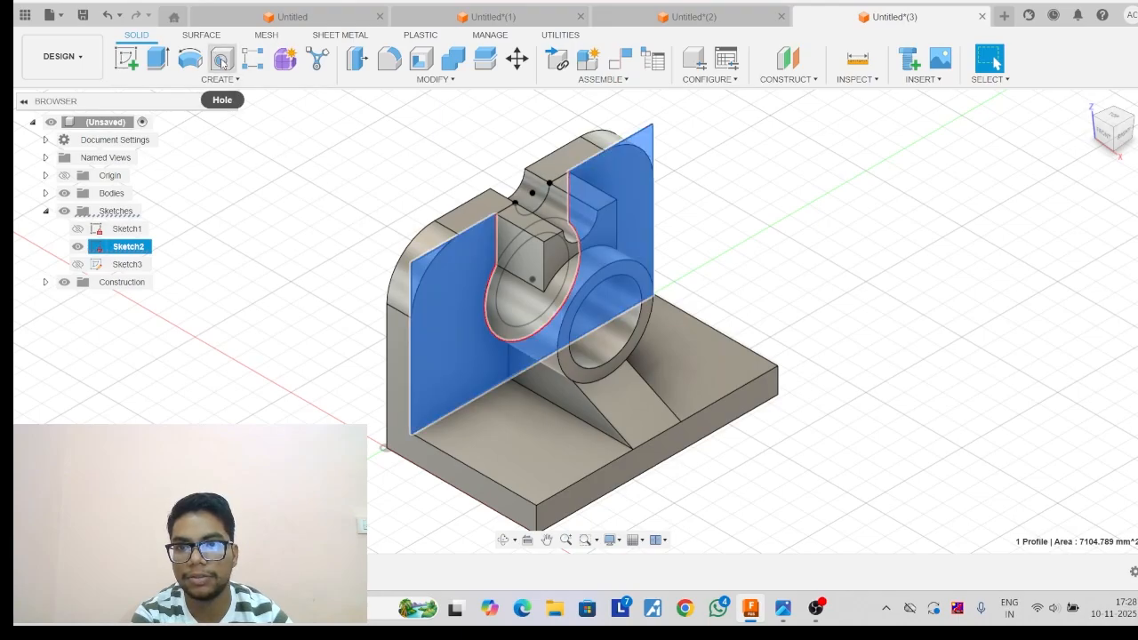
click(221, 61)
click(439, 297)
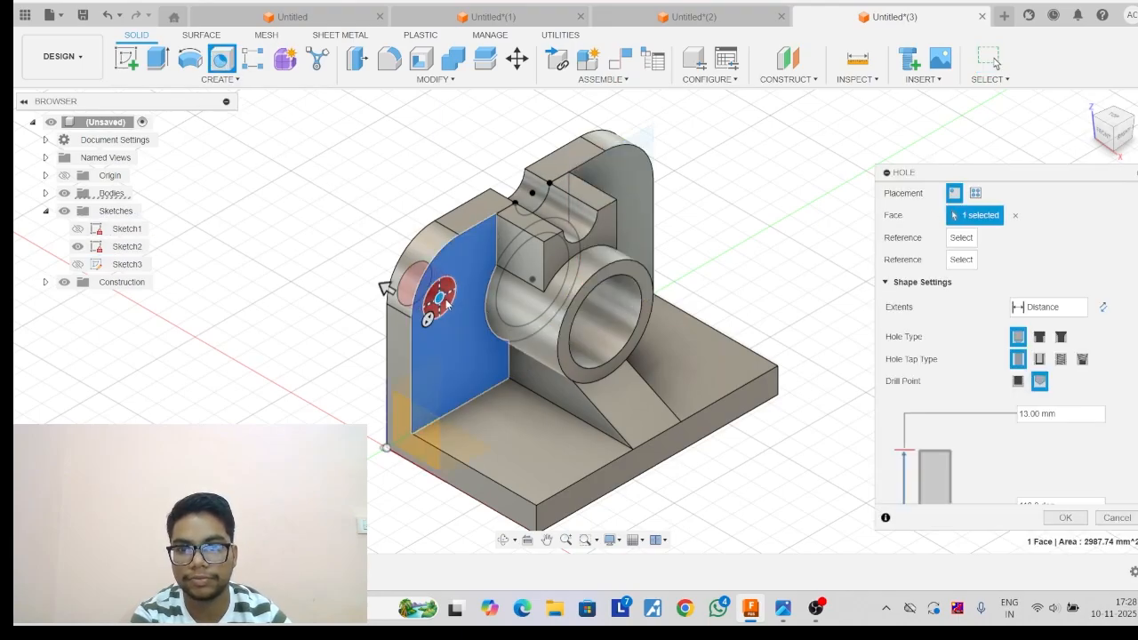
Position the hole 19 mm from the wall's vertical side edge and 25 mm from its upper edge.
click(413, 340)
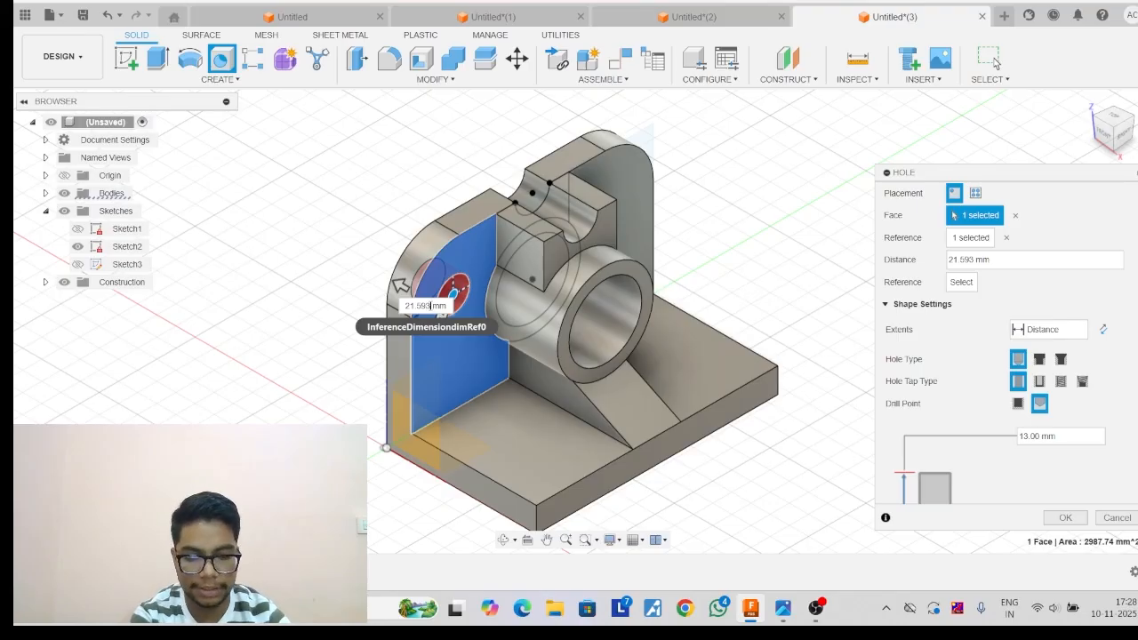
key(BackSpace)
key(BackSpace)
key(BackSpace)
key(BackSpace)
key(BackSpace)
key(BackSpace)
text(1)
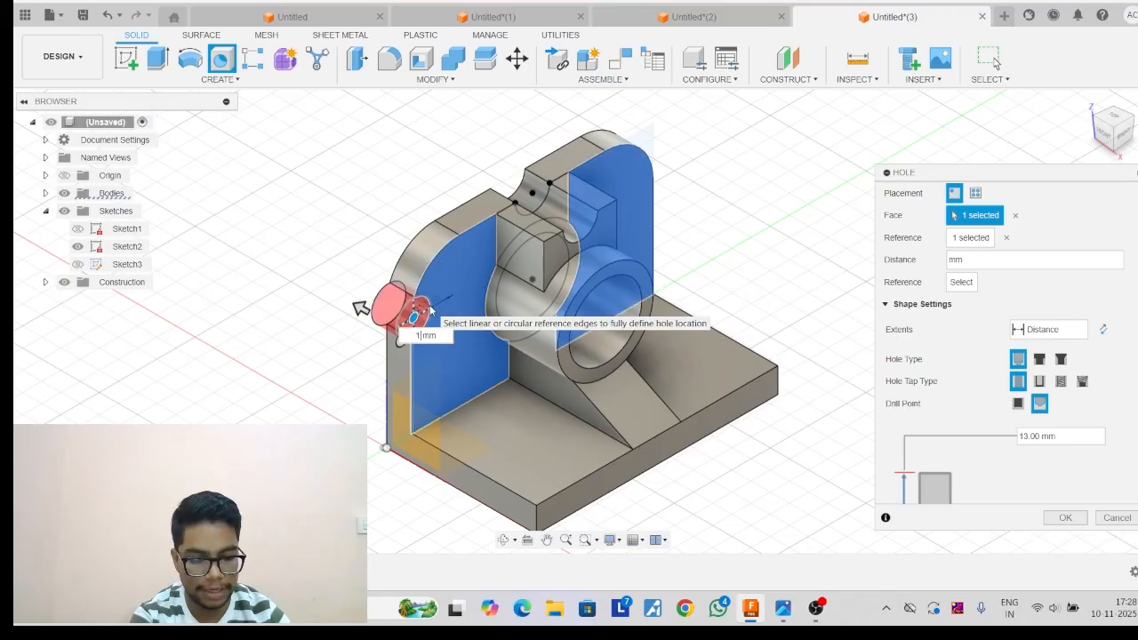
text(9)
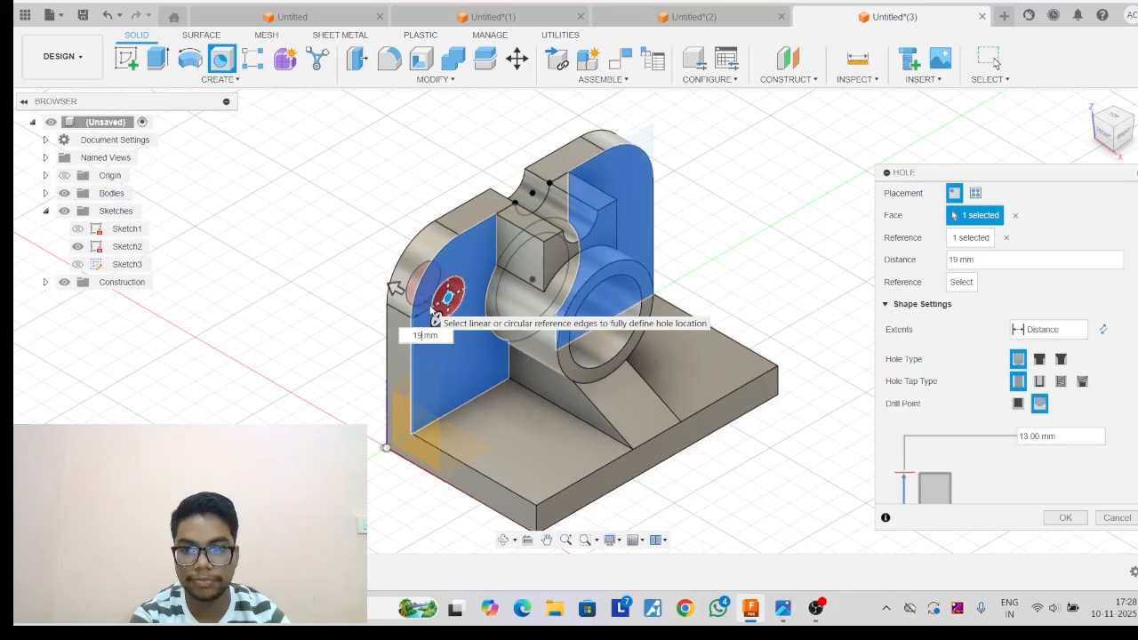
click(471, 229)
text(25)
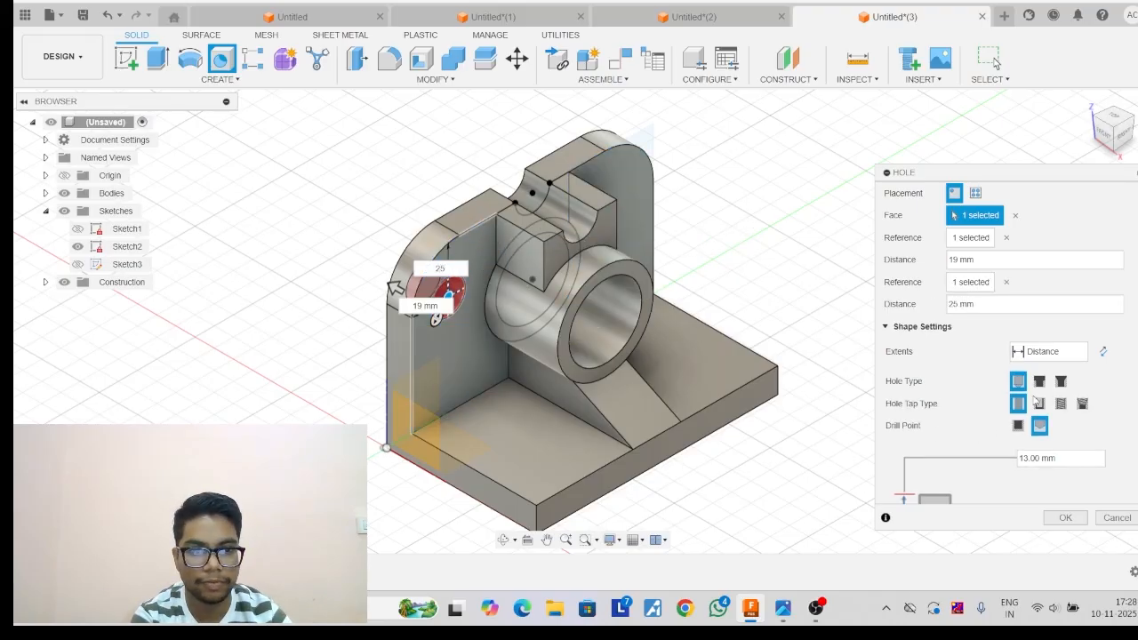
Set the wall hole's extent to All and create it with an 18 mm diameter.
click(1078, 353)
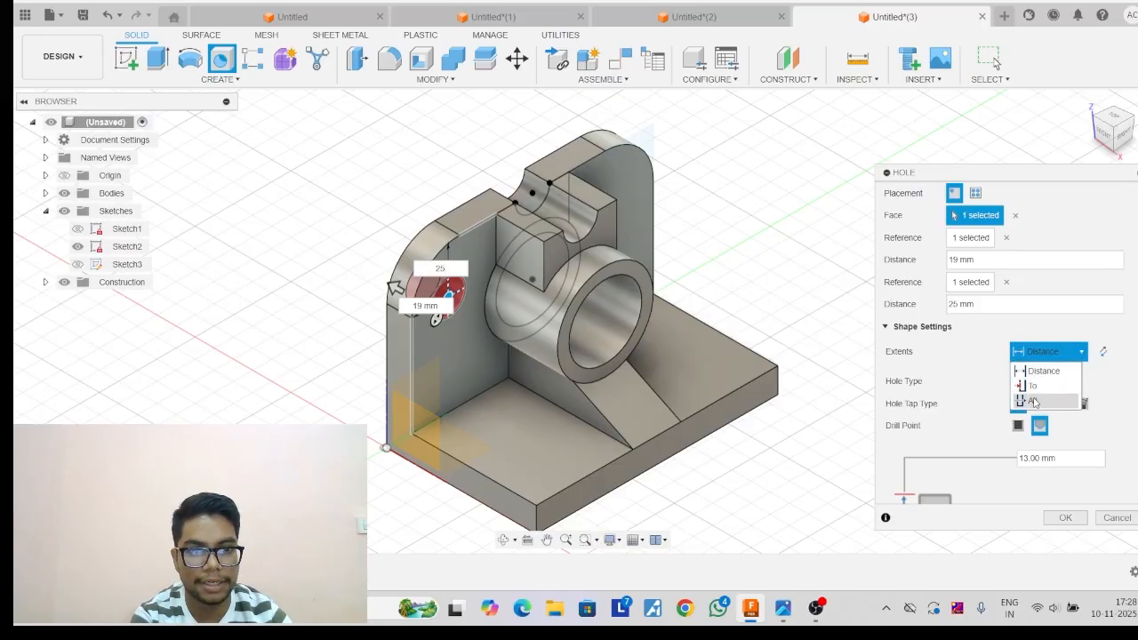
click(1040, 402)
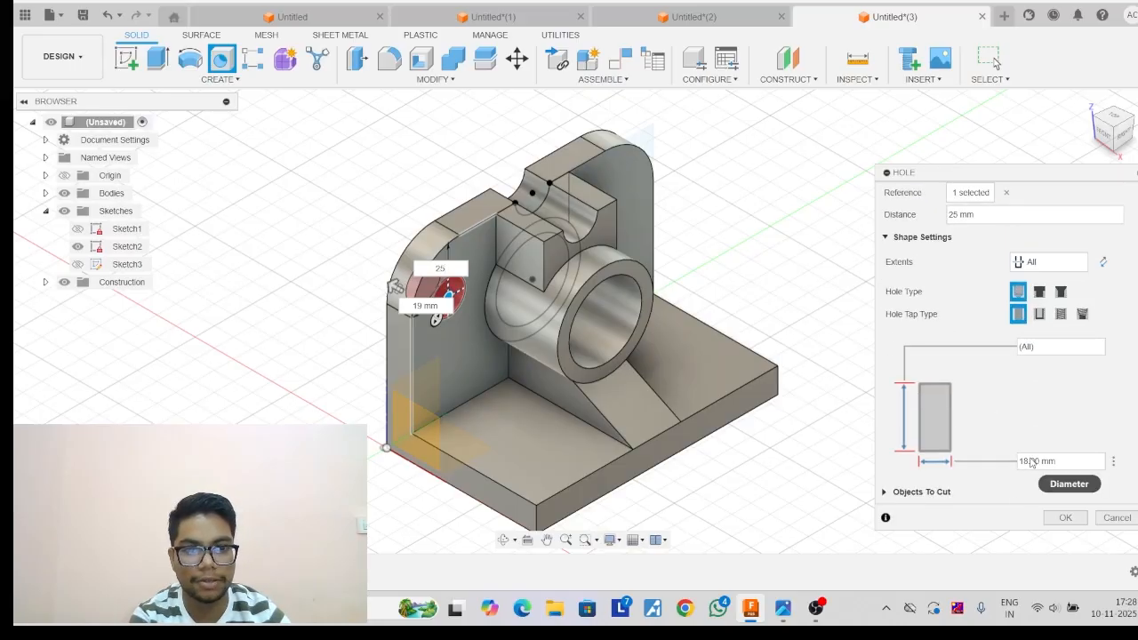
click(1066, 518)
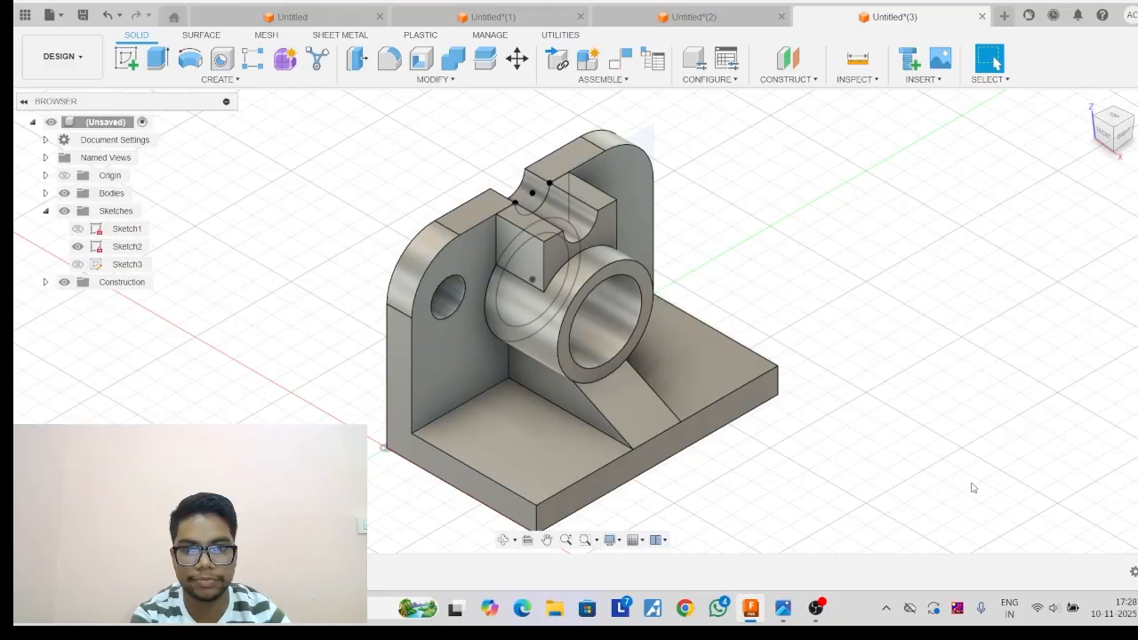
Mirror the wall's hole feature across the middle construction plane to the wall's other side.
click(233, 80)
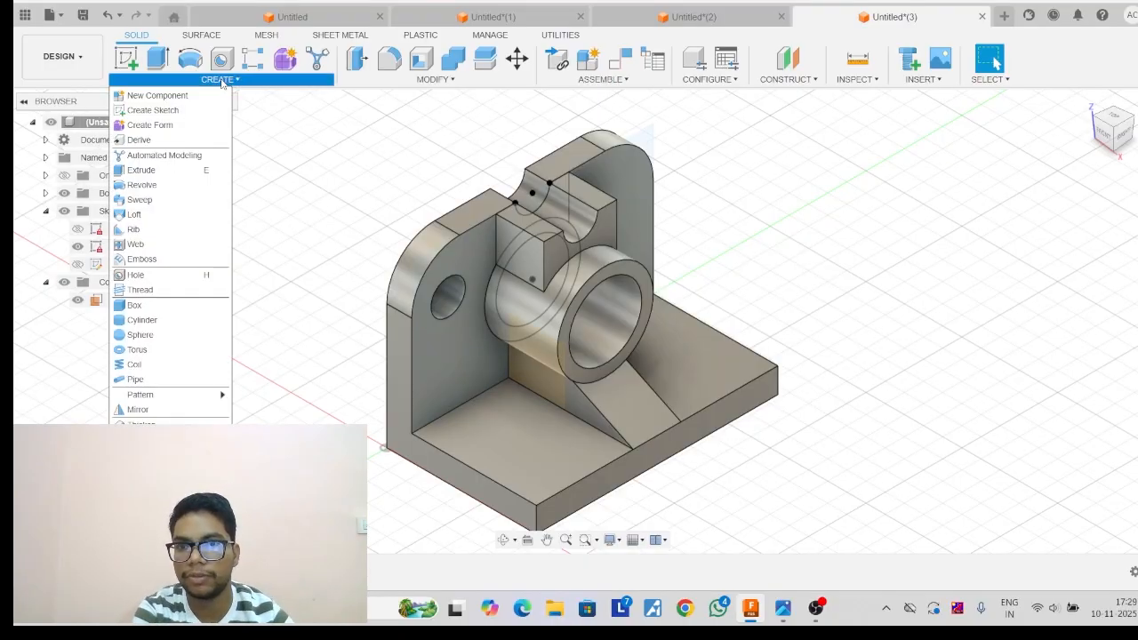
click(142, 409)
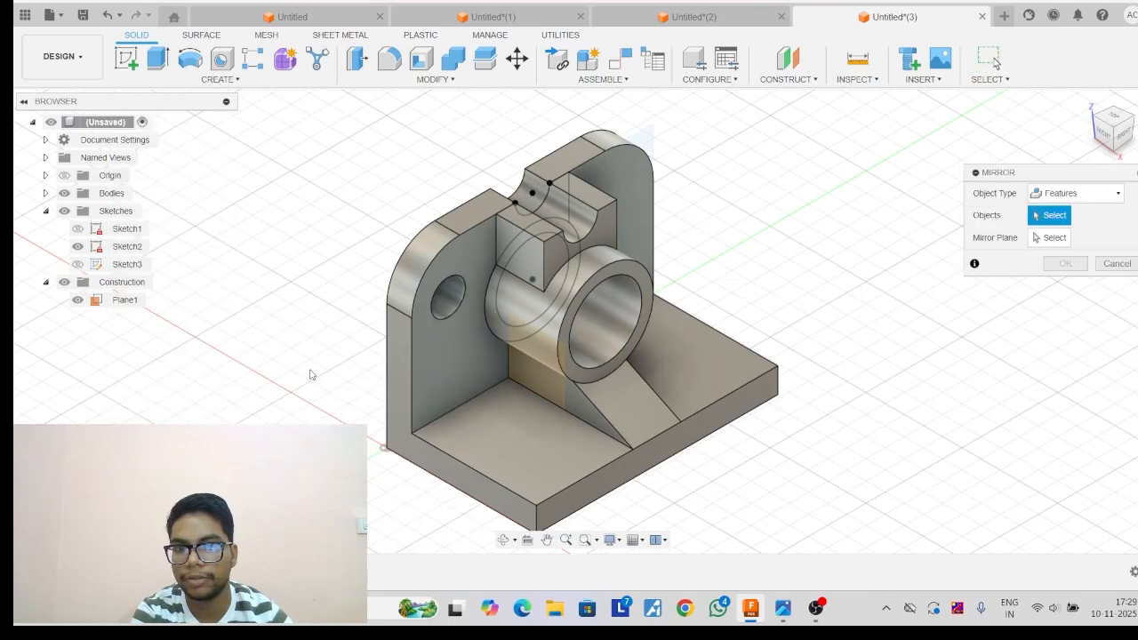
click(451, 302)
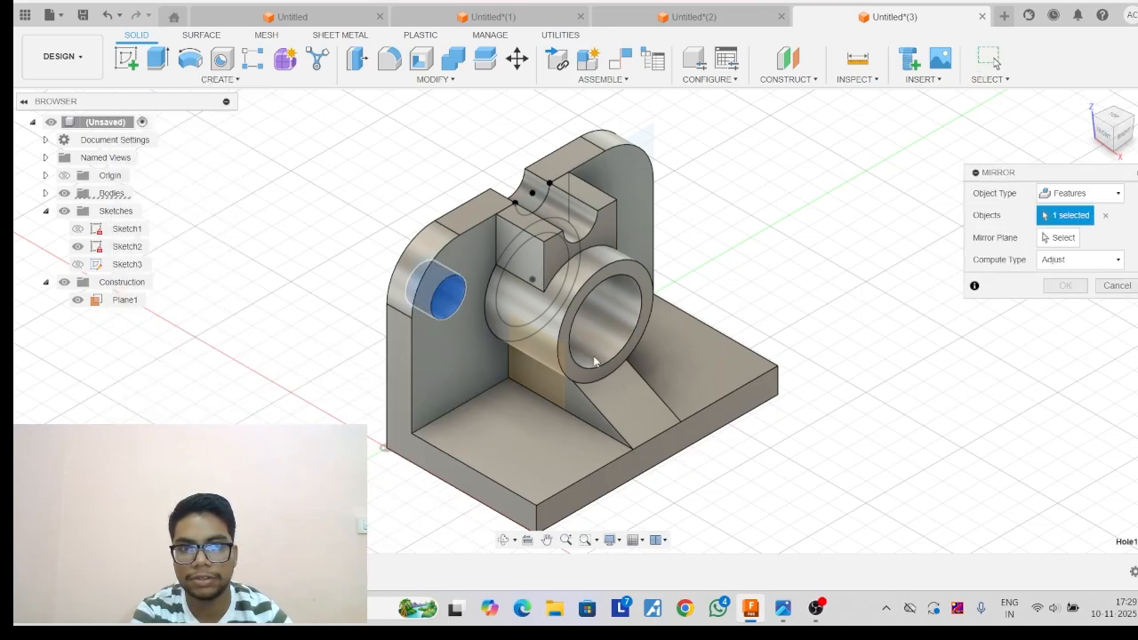
click(1059, 237)
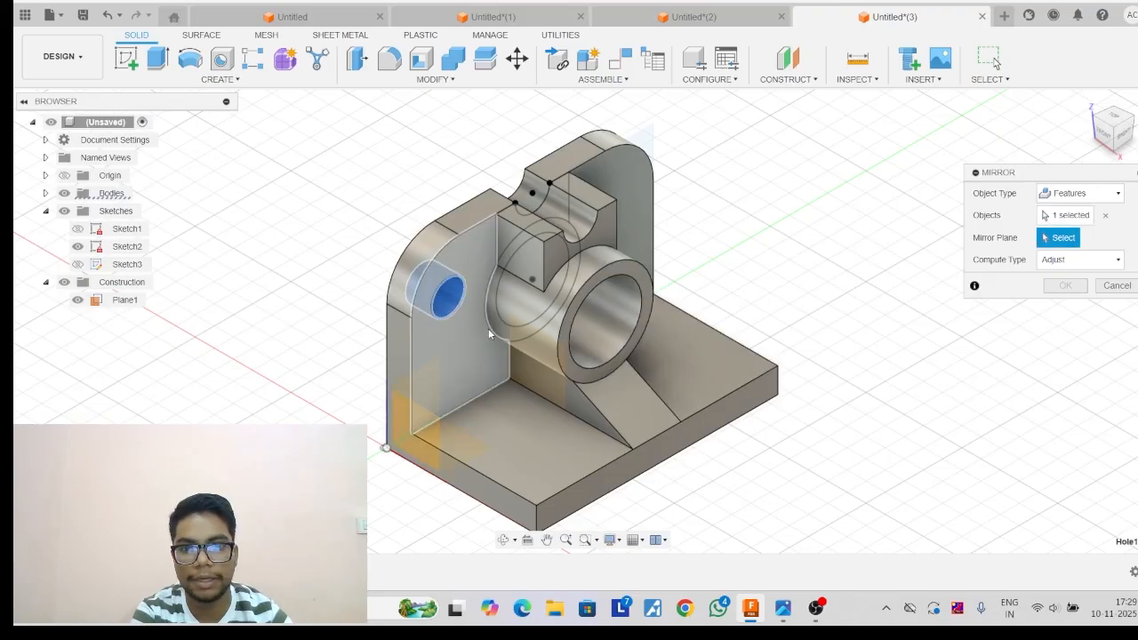
click(536, 346)
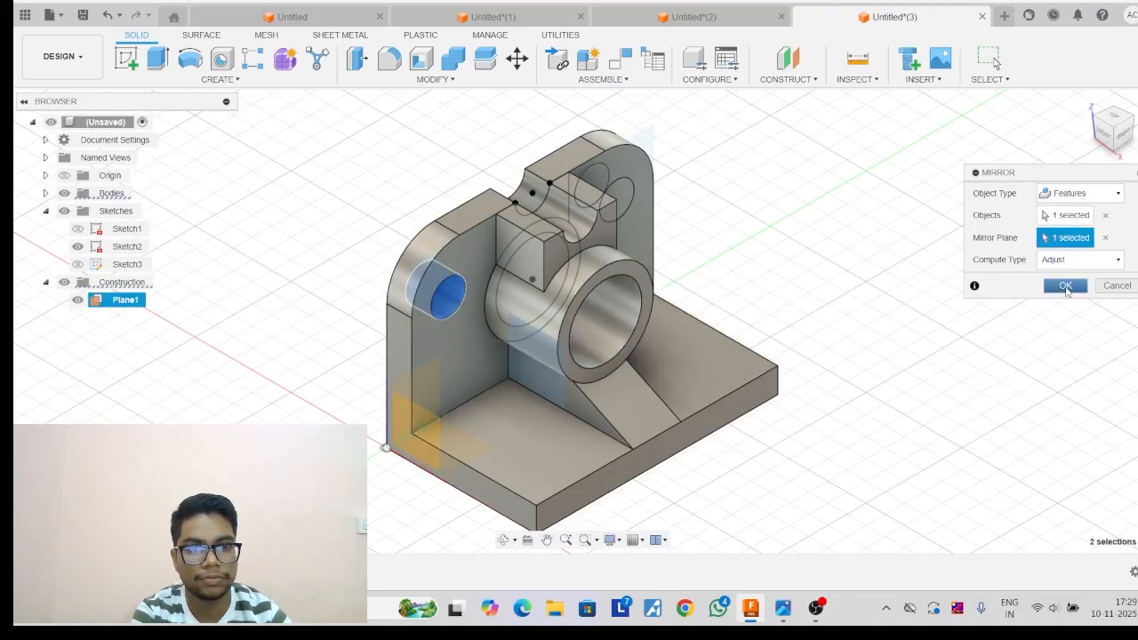
click(1065, 284)
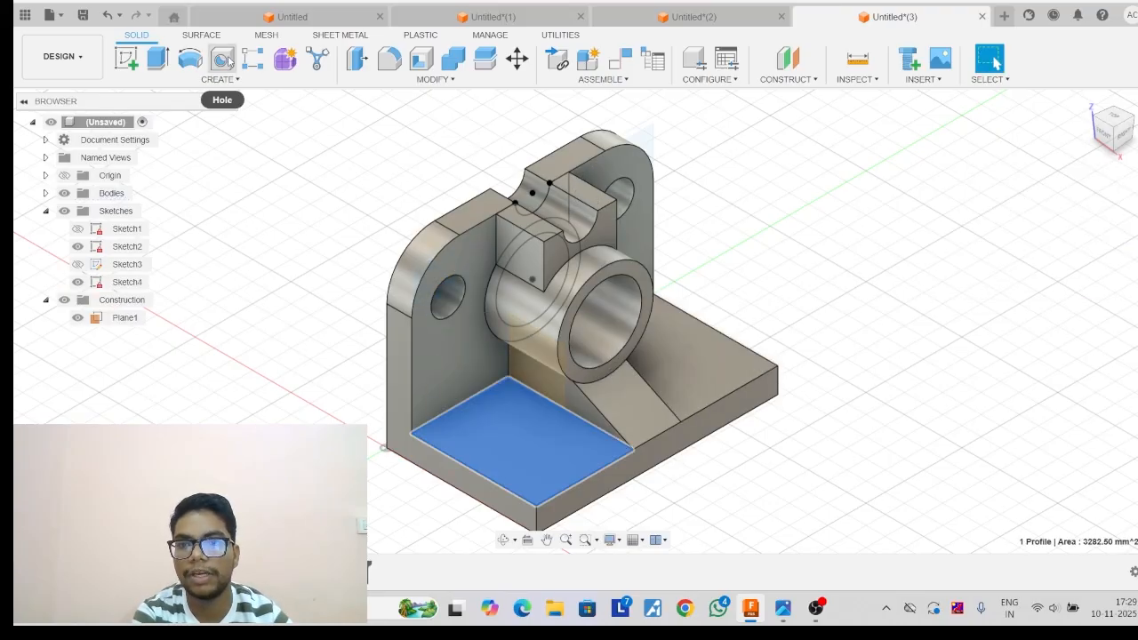
Place a hole on the base's upper face beside the rib, 19 mm from the origin-side edge and 25 mm from the front edge.
click(221, 59)
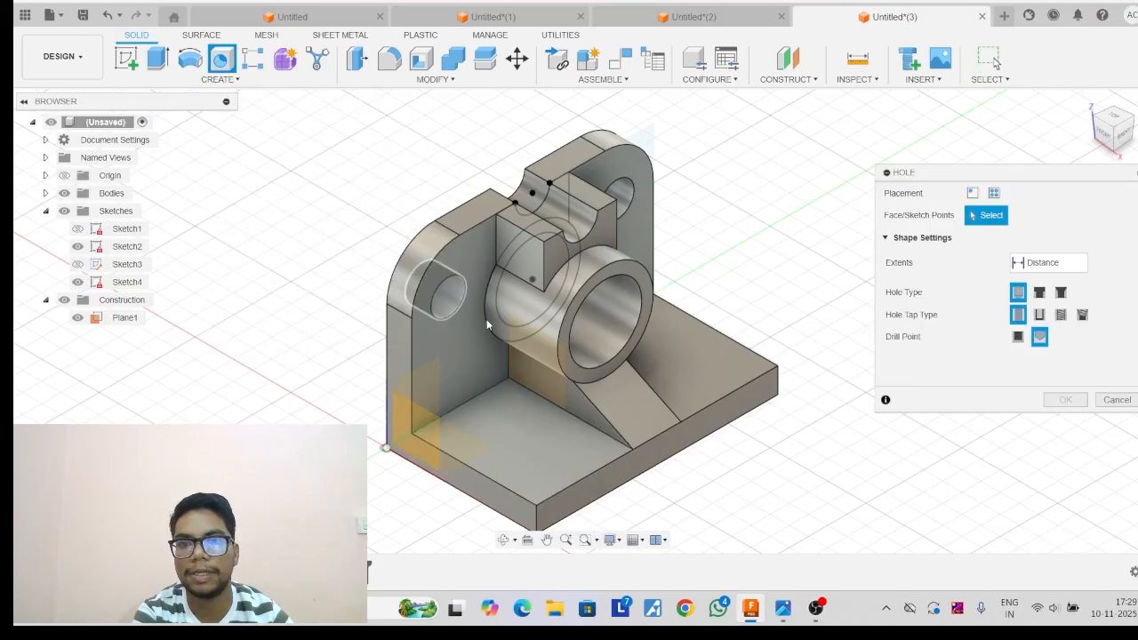
click(524, 419)
mouse_move(533, 431)
mouse_down()
mouse_move(522, 452)
mouse_move(539, 477)
mouse_move(533, 451)
mouse_up()
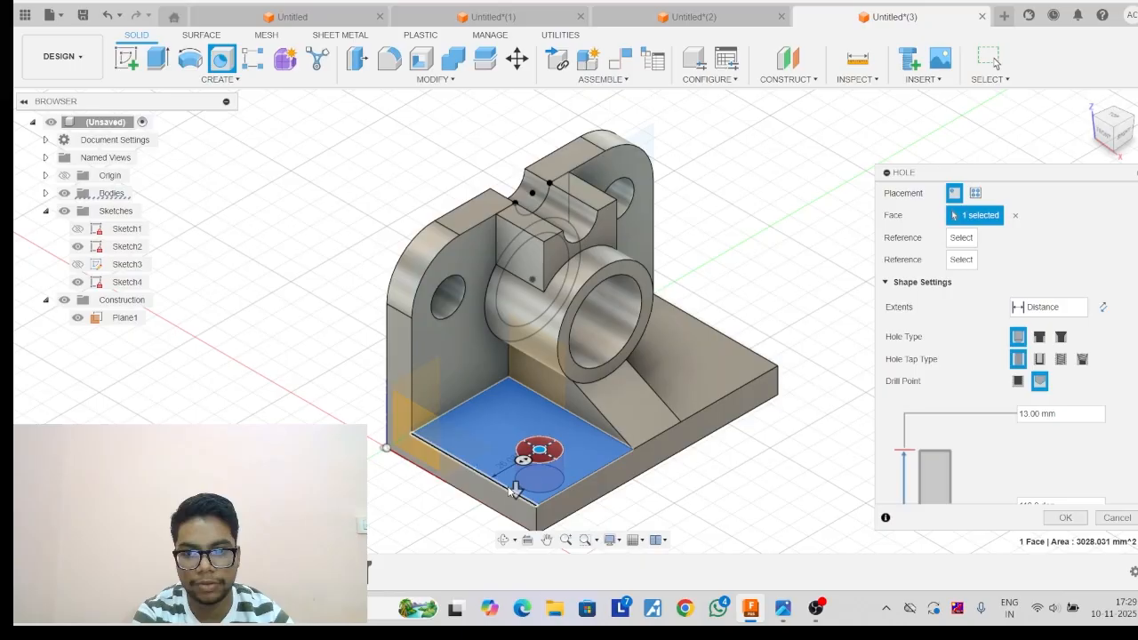
click(514, 489)
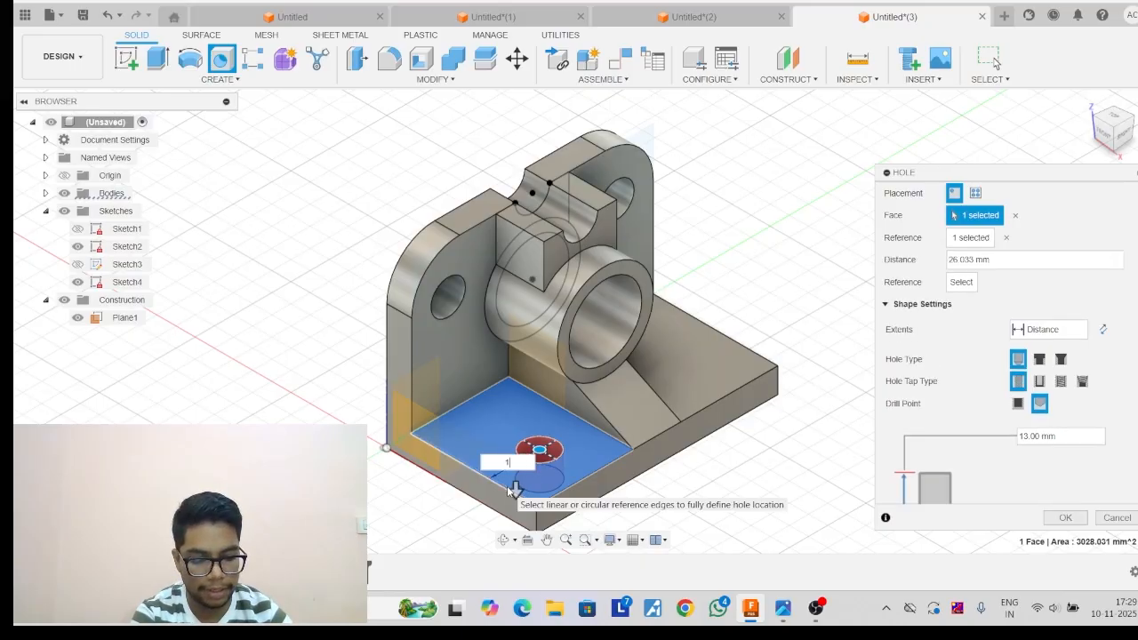
text(19)
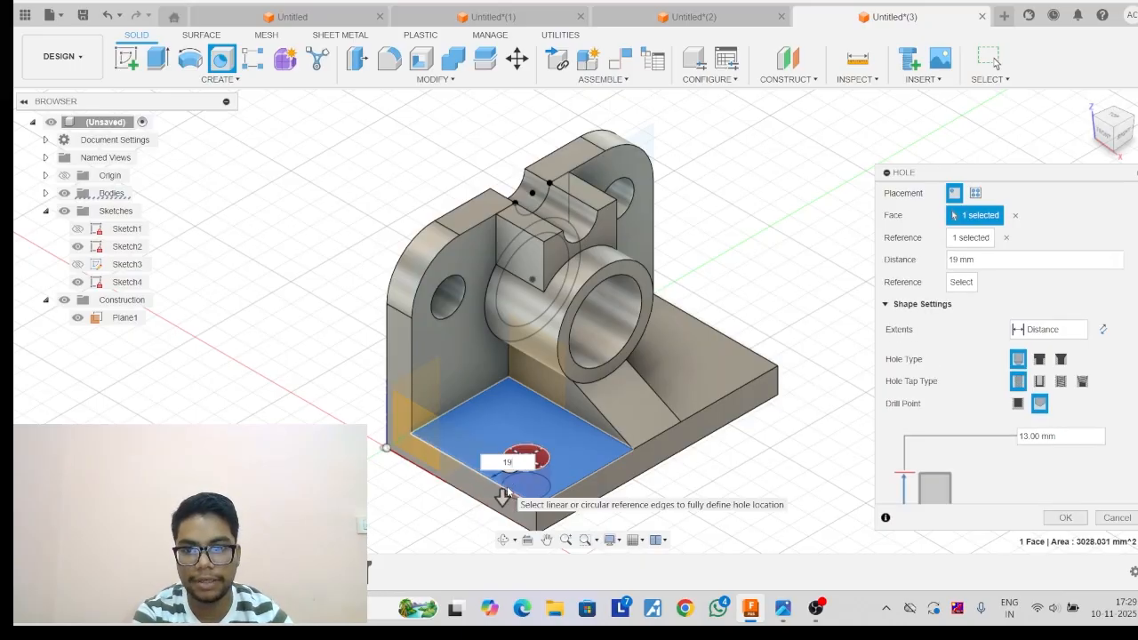
click(566, 492)
text(25)
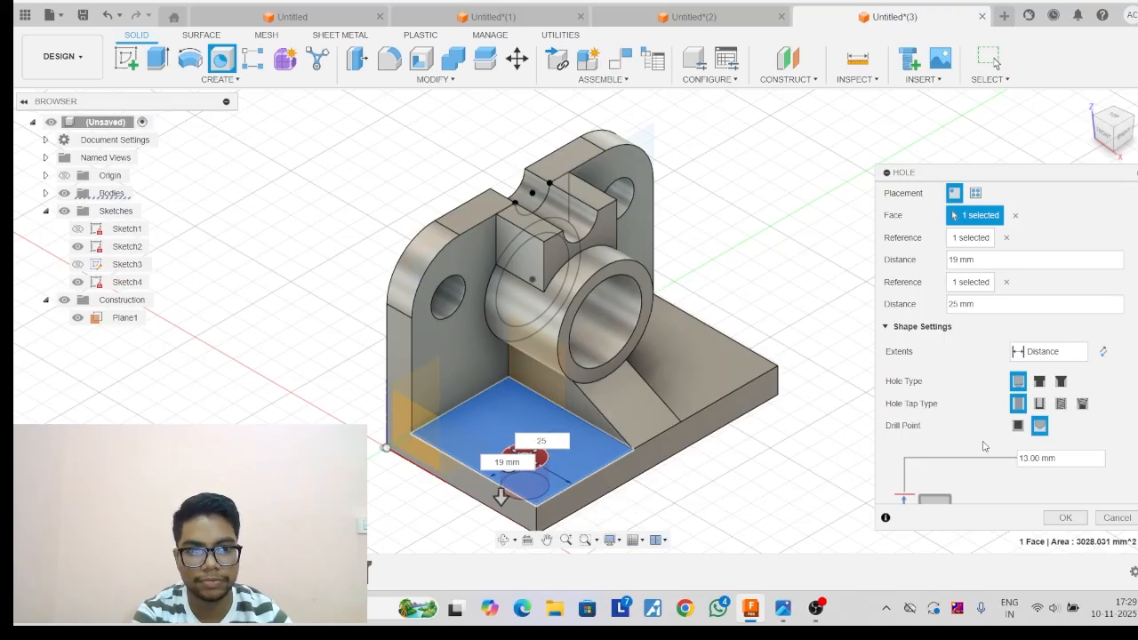
Set the base hole's extent to All and create it with an 18 mm diameter.
click(1071, 358)
click(1038, 398)
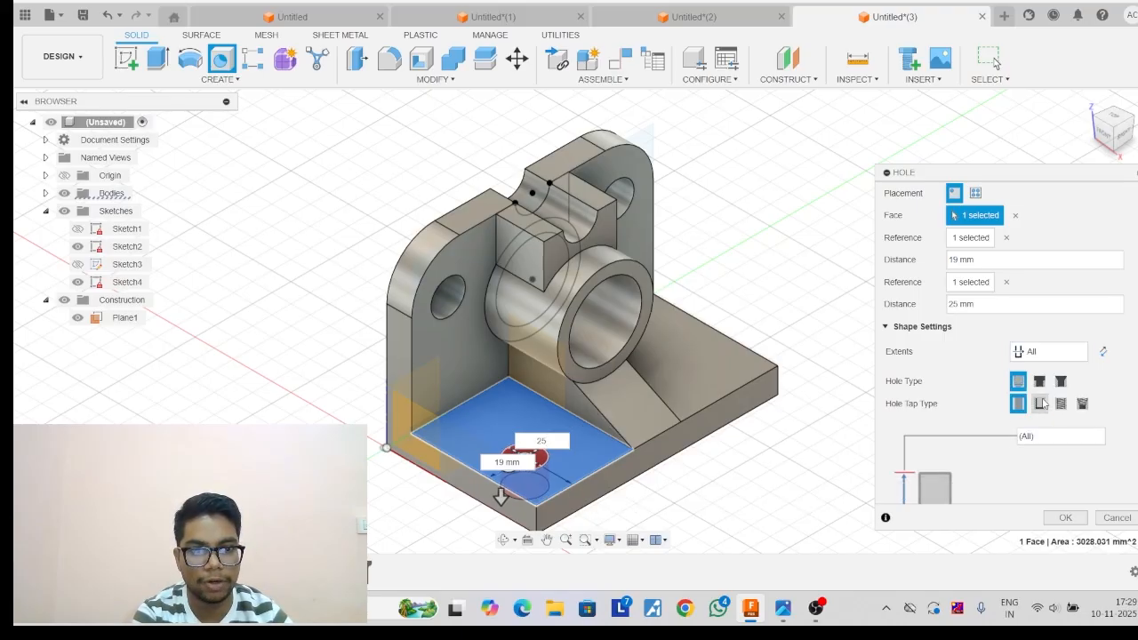
scroll(1038, 409, down, 2)
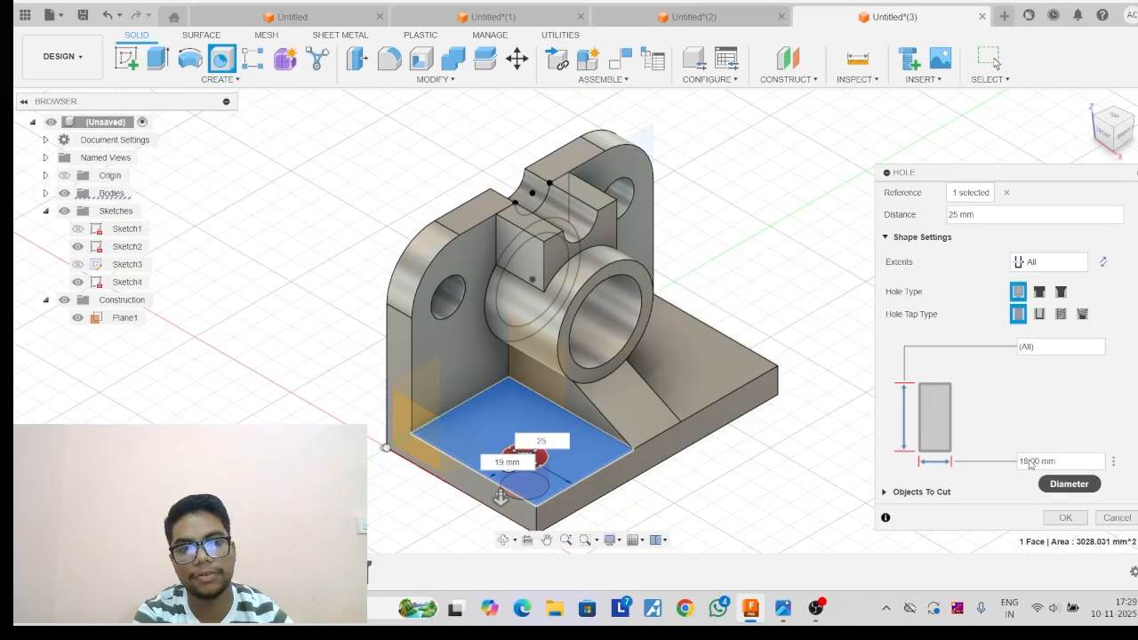
click(1062, 518)
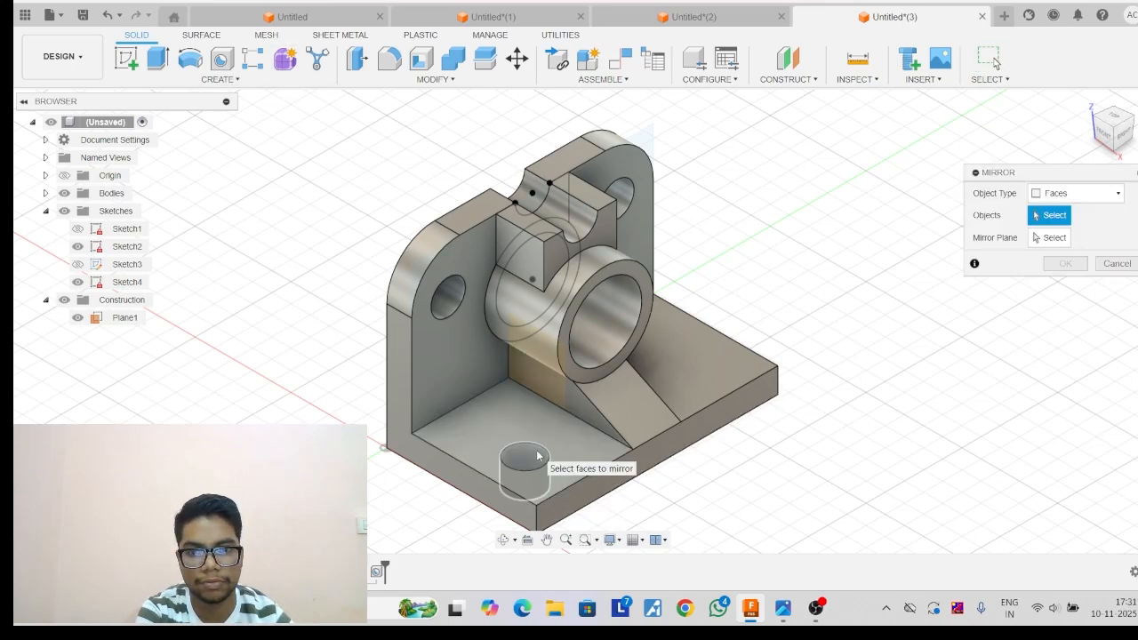
Mirror the base hole's face across the middle construction plane to the other side of the rib.
click(539, 455)
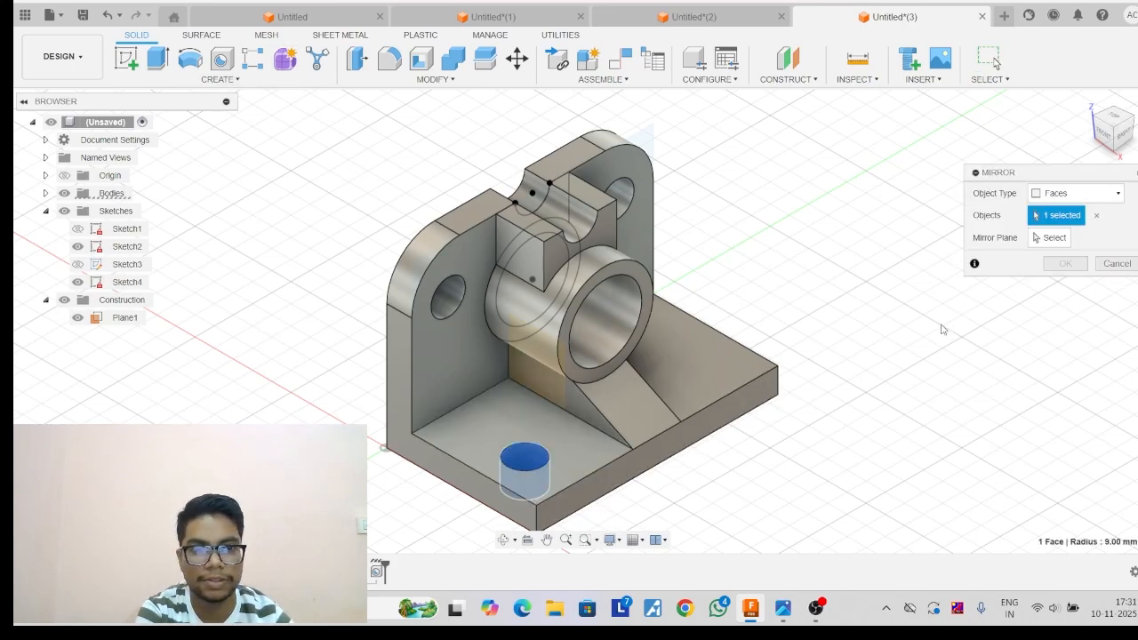
click(1055, 238)
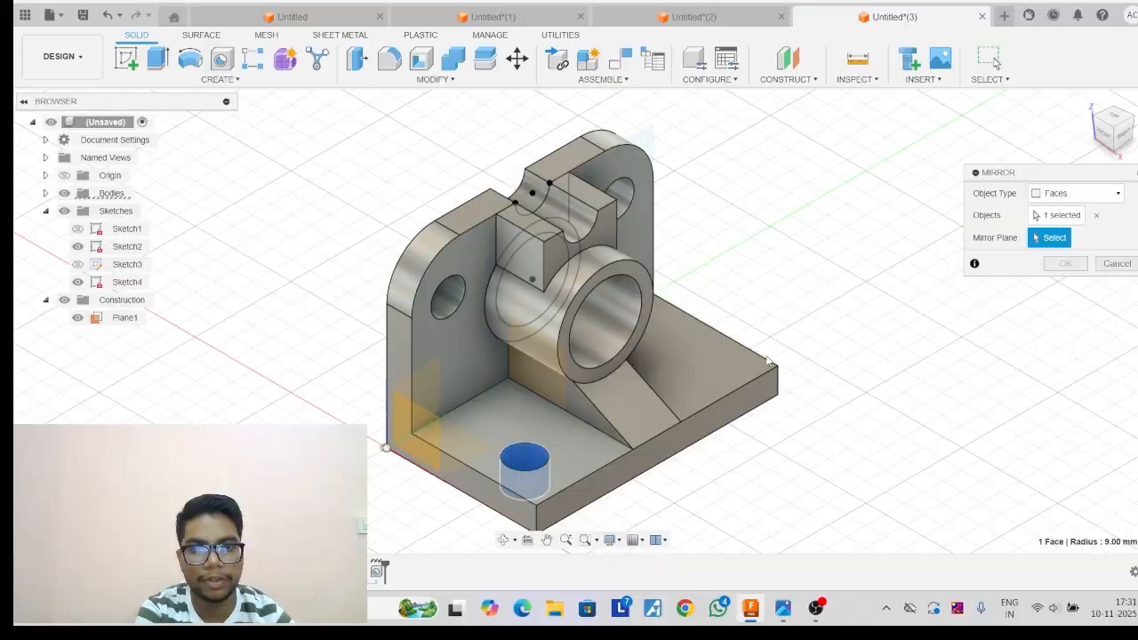
click(545, 362)
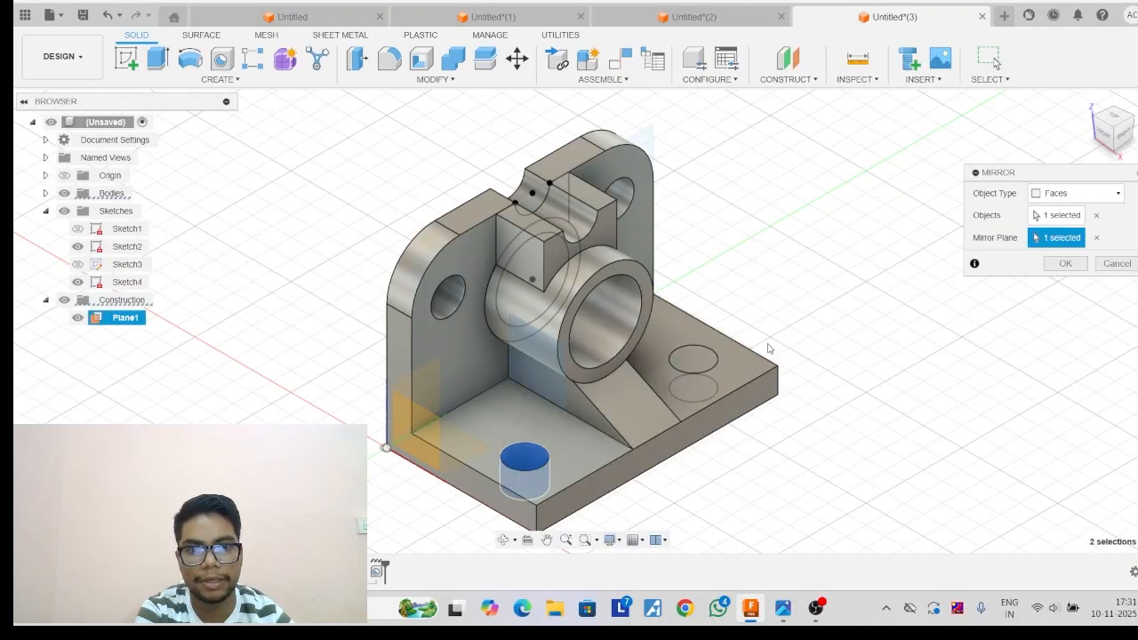
click(1065, 263)
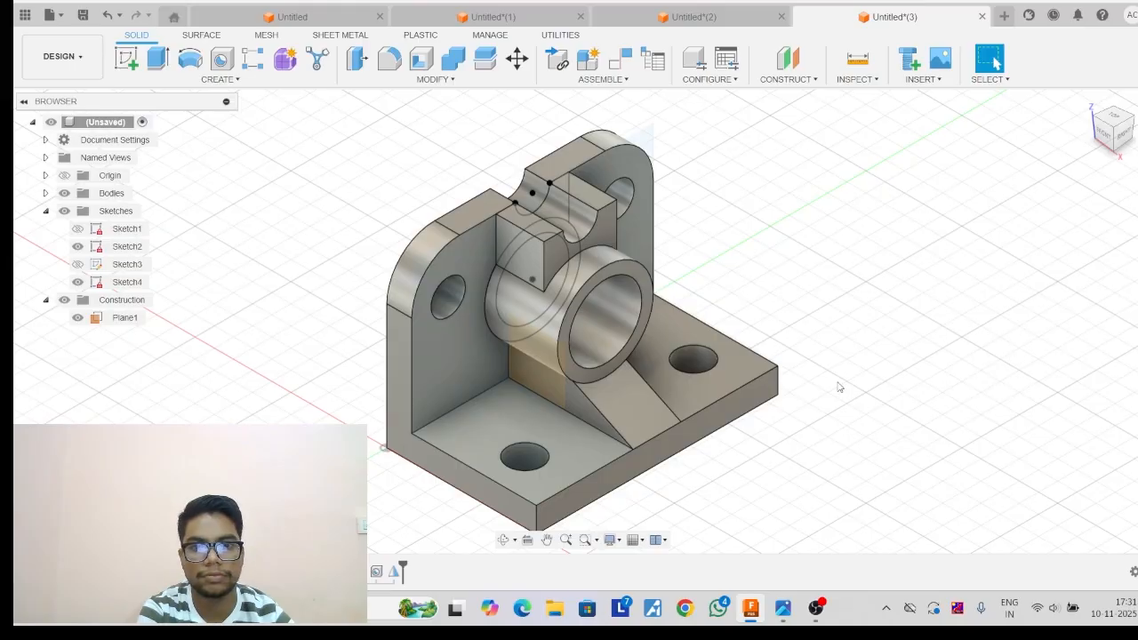
Switch to the reference drawing image to compare it with the bracket, and return to the Fusion model.
mouse_move(783, 610)
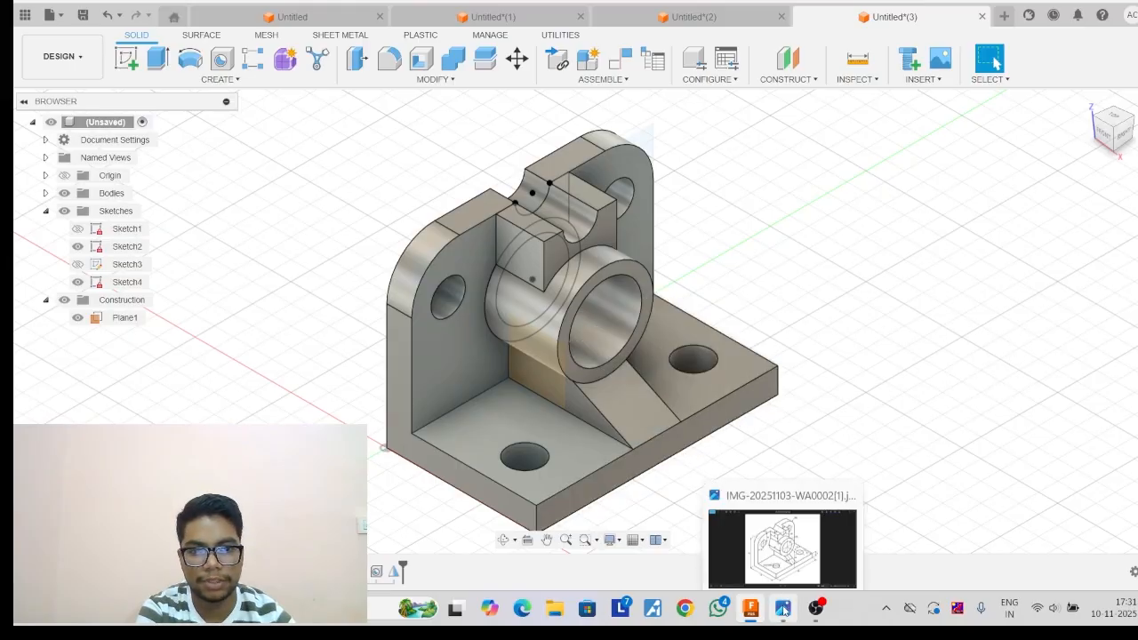
click(769, 543)
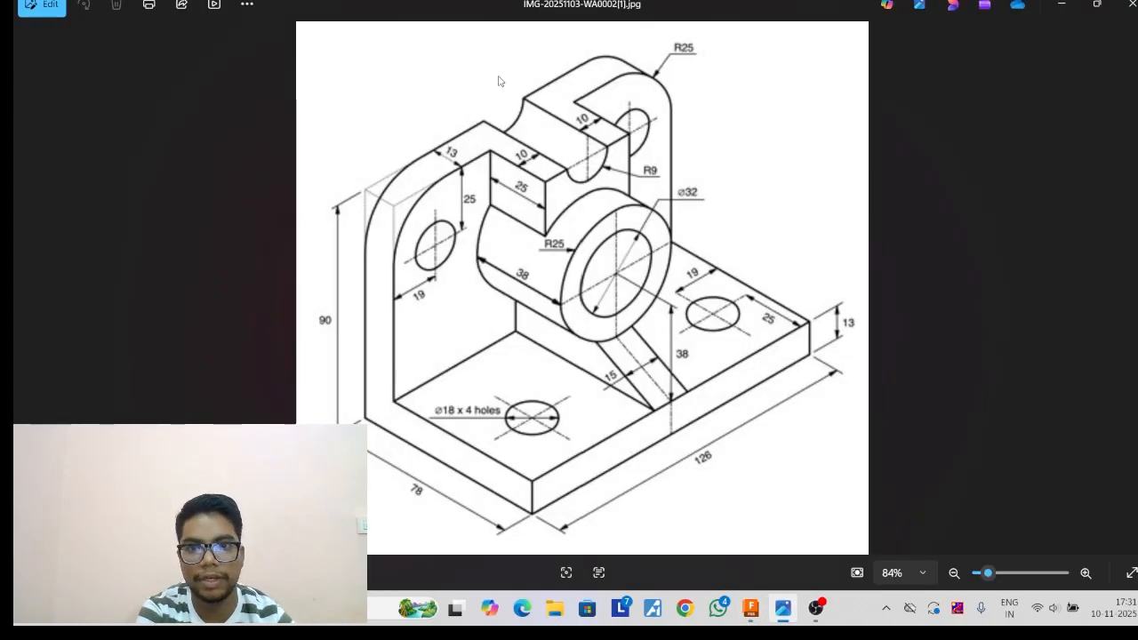
click(753, 610)
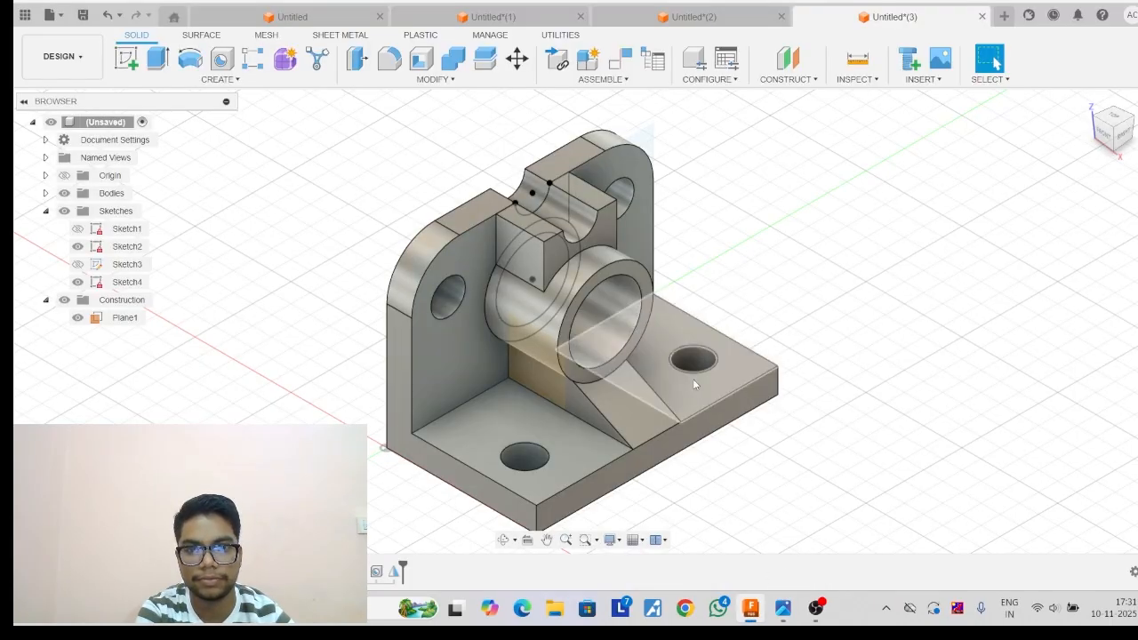